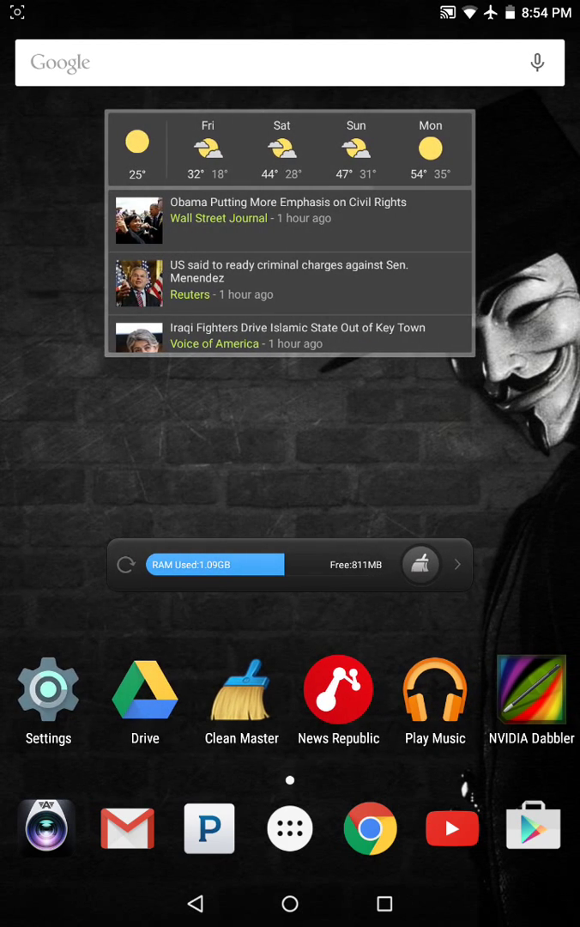
# Open the app drawer and flip through its pages of installed apps
pyautogui.click(290, 829)
pyautogui.moveTo(472, 429); pyautogui.dragTo(129, 429)
pyautogui.moveTo(472, 429)
pyautogui.mouseDown()
pyautogui.moveTo(129, 429)
pyautogui.moveTo(472, 429)
pyautogui.mouseUp()
pyautogui.moveTo(129, 429); pyautogui.dragTo(472, 429)
# Glance at quick settings, move to the second drawer page and launch Settings
pyautogui.moveTo(290, 4); pyautogui.dragTo(290, 429)
pyautogui.moveTo(290, 600); pyautogui.dragTo(290, 86)
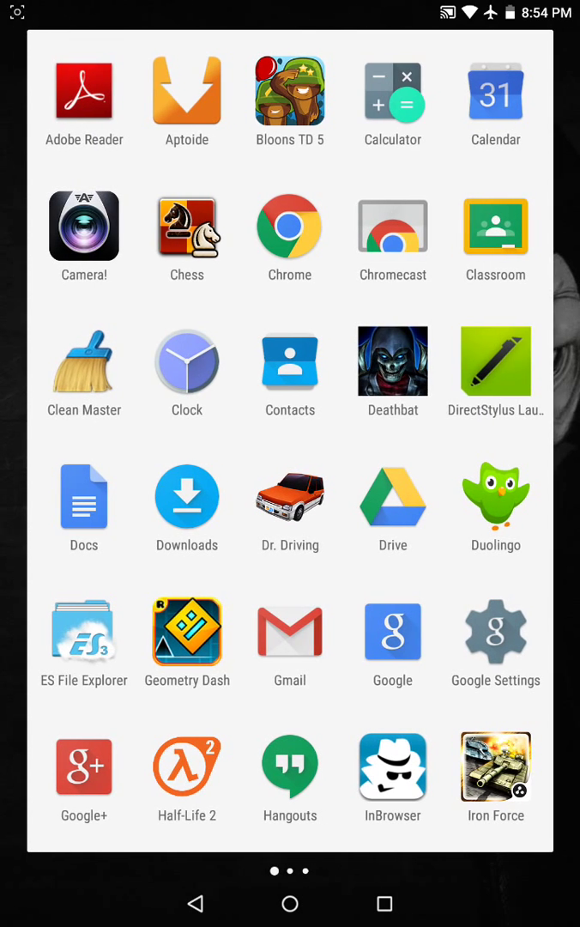
pyautogui.moveTo(472, 429)
pyautogui.mouseDown()
pyautogui.moveTo(128, 429)
pyautogui.moveTo(472, 429)
pyautogui.mouseUp()
pyautogui.moveTo(129, 430)
pyautogui.mouseDown()
pyautogui.moveTo(472, 429)
pyautogui.moveTo(129, 429)
pyautogui.mouseUp()
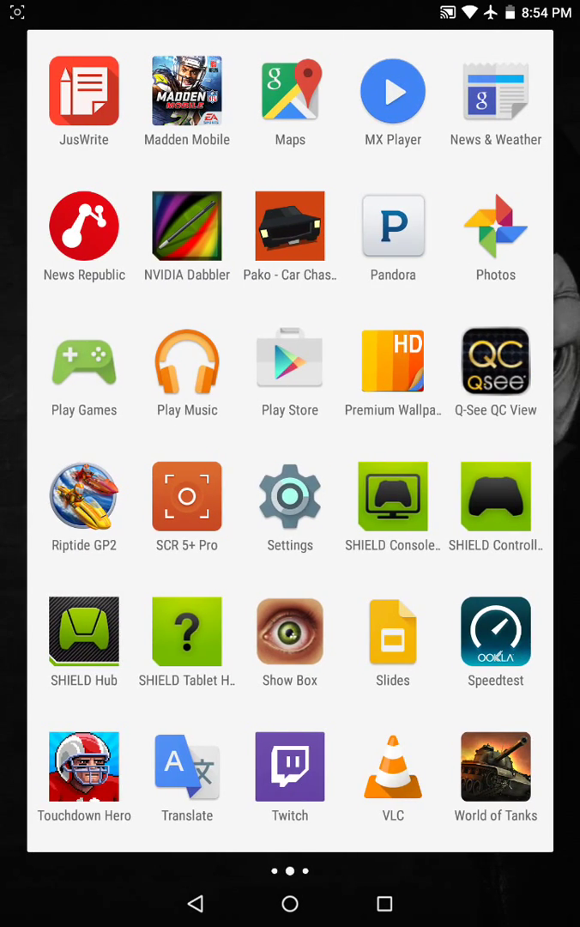
pyautogui.click(291, 496)
pyautogui.scroll(-1, 290, 481)
pyautogui.scroll(1, 291, 481)
pyautogui.scroll(-5, 290, 481)
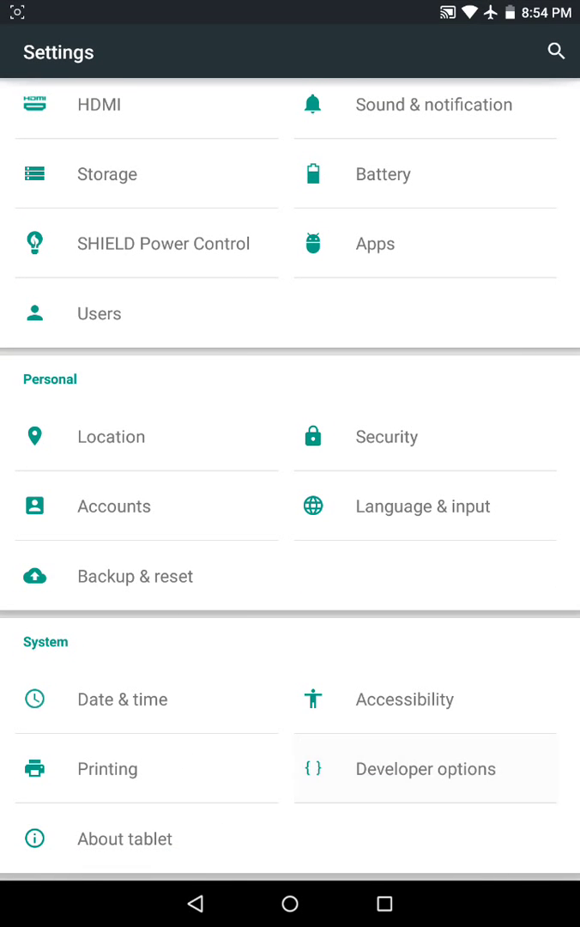
# Enable Show touches in Developer options
pyautogui.click(426, 769)
pyautogui.moveTo(290, 4); pyautogui.dragTo(290, 258)
pyautogui.moveTo(290, 86)
pyautogui.mouseDown()
pyautogui.moveTo(290, 429)
pyautogui.moveTo(291, 86)
pyautogui.mouseUp()
pyautogui.scroll(-1, 290, 515)
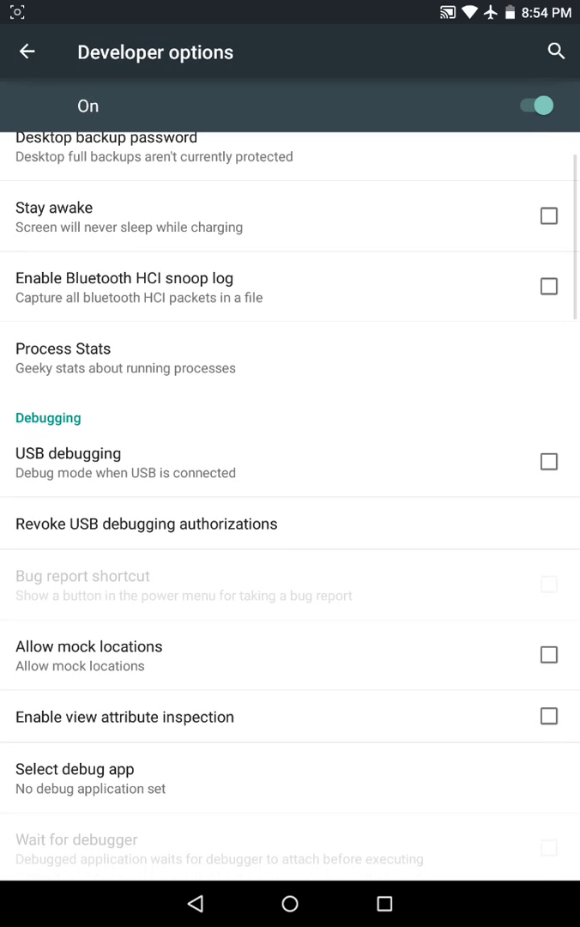
pyautogui.scroll(-1, 290, 506)
pyautogui.scroll(-4, 290, 507)
pyautogui.scroll(-4, 290, 506)
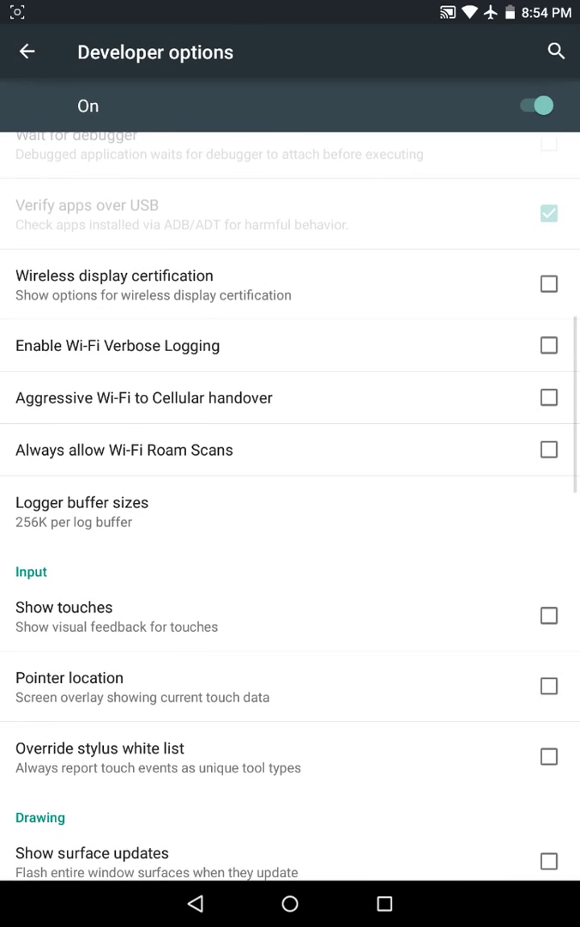
pyautogui.scroll(-4, 290, 506)
pyautogui.scroll(2, 290, 506)
pyautogui.scroll(2, 290, 507)
pyautogui.click(548, 497)
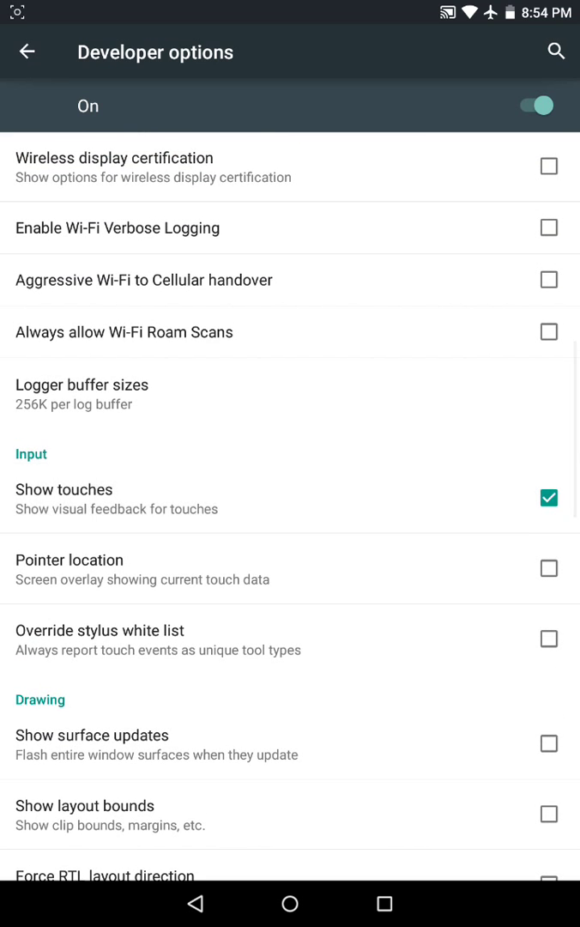
# Leave Settings via Back and Recents and return to the home screen
pyautogui.click(191, 904)
pyautogui.click(352, 767)
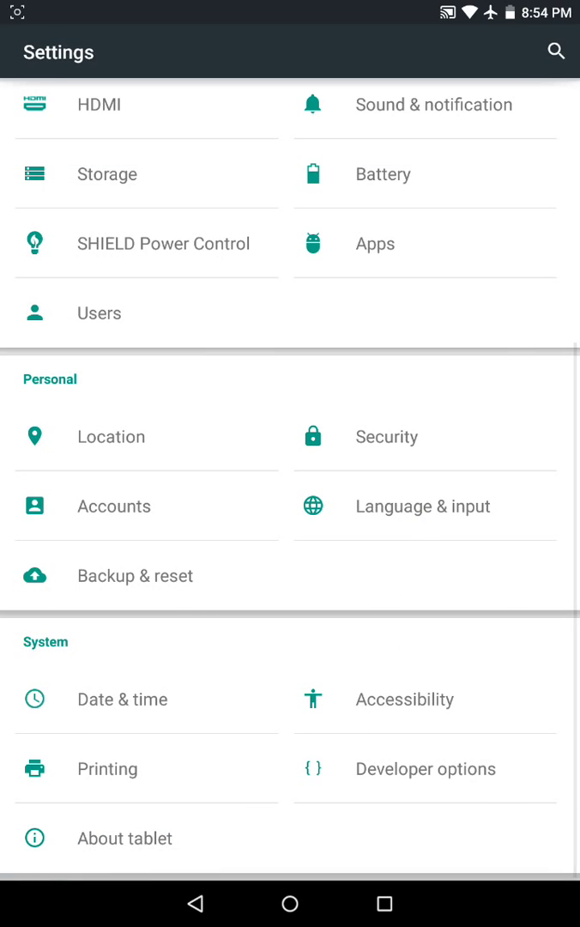
pyautogui.click(385, 904)
pyautogui.click(290, 904)
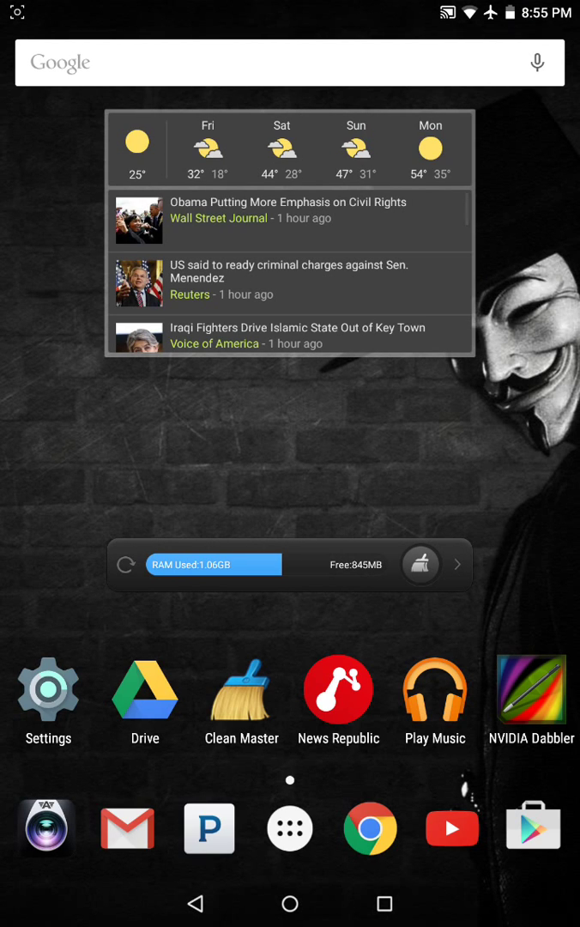
# Tap Build number in About tablet, confirming developer mode is already unlocked
pyautogui.click(48, 691)
pyautogui.scroll(-2, 356, 729)
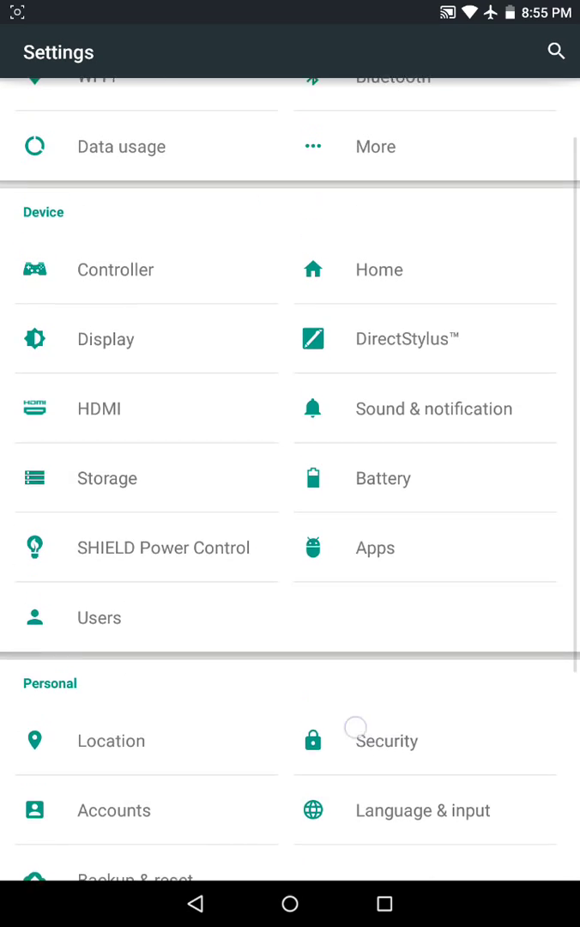
pyautogui.scroll(2, 290, 515)
pyautogui.scroll(-5, 290, 515)
pyautogui.click(128, 839)
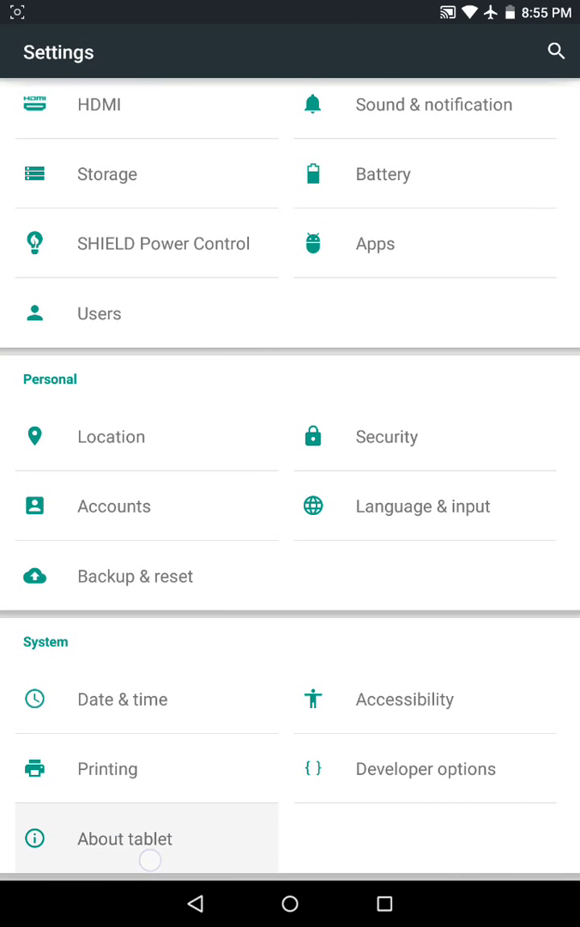
pyautogui.click(433, 696)
pyautogui.click(476, 700)
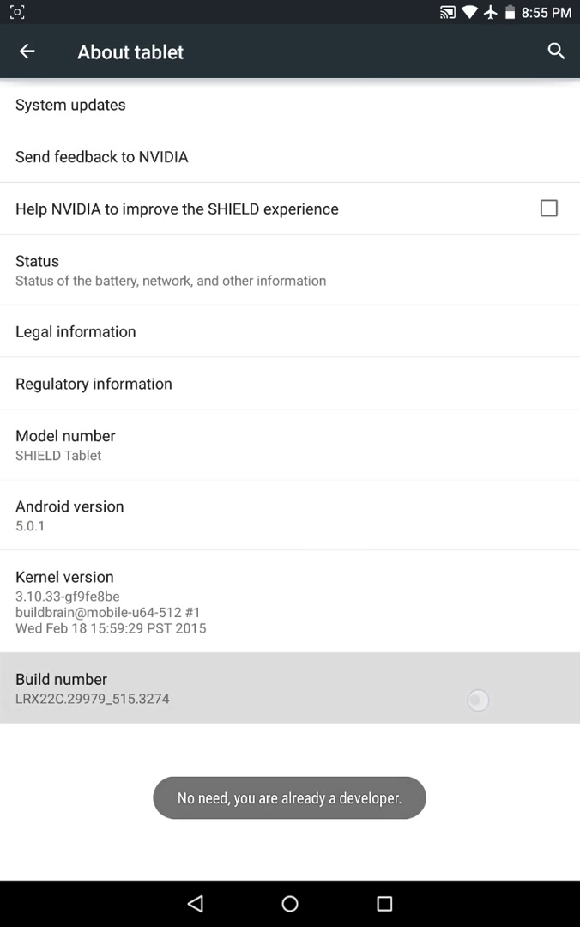
pyautogui.click(489, 694)
pyautogui.click(482, 698)
# Check Window animation scale in Developer options, cancel at .5x, and go back
pyautogui.click(27, 52)
pyautogui.click(426, 769)
pyautogui.scroll(-5, 549, 429)
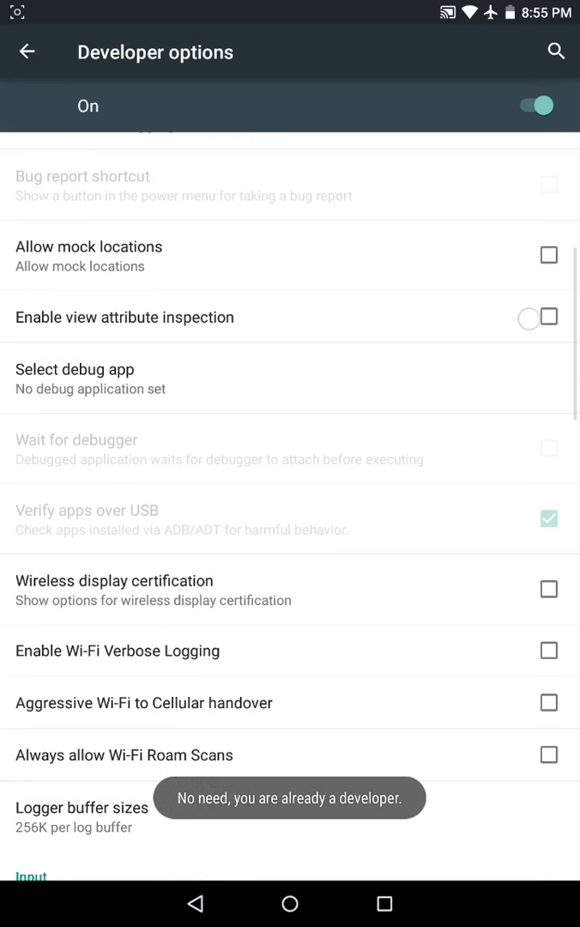
pyautogui.scroll(-5, 524, 343)
pyautogui.scroll(-5, 462, 400)
pyautogui.scroll(-4, 462, 400)
pyautogui.scroll(3, 456, 570)
pyautogui.click(480, 319)
pyautogui.click(154, 348)
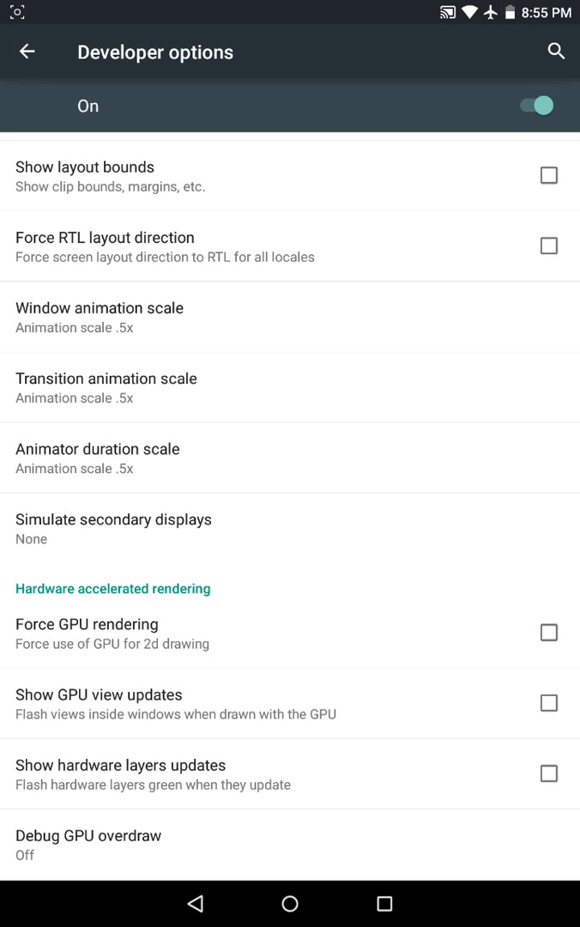
pyautogui.click(196, 903)
pyautogui.scroll(2, 336, 717)
pyautogui.scroll(-2, 470, 592)
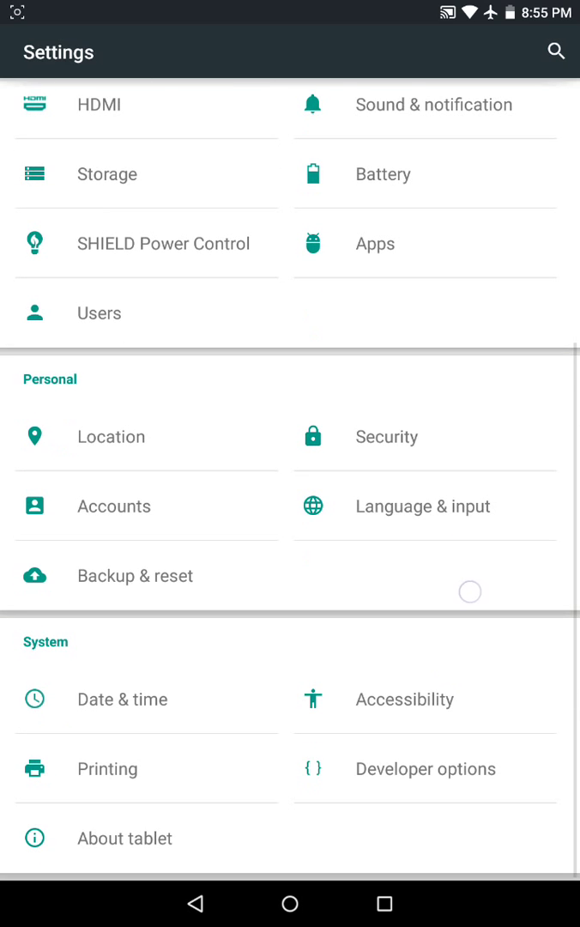
pyautogui.scroll(5, 431, 606)
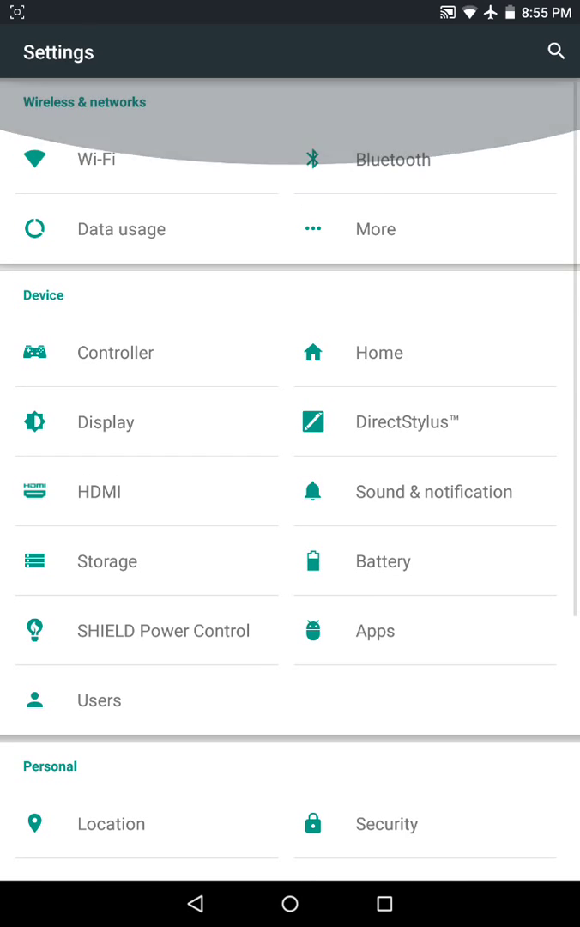
pyautogui.click(394, 198)
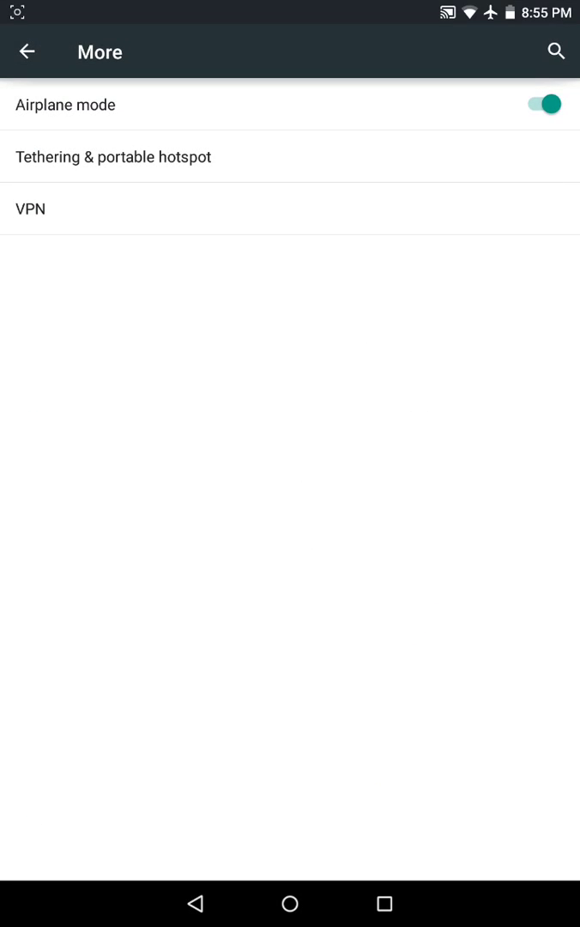
pyautogui.click(196, 903)
pyautogui.scroll(-1, 242, 649)
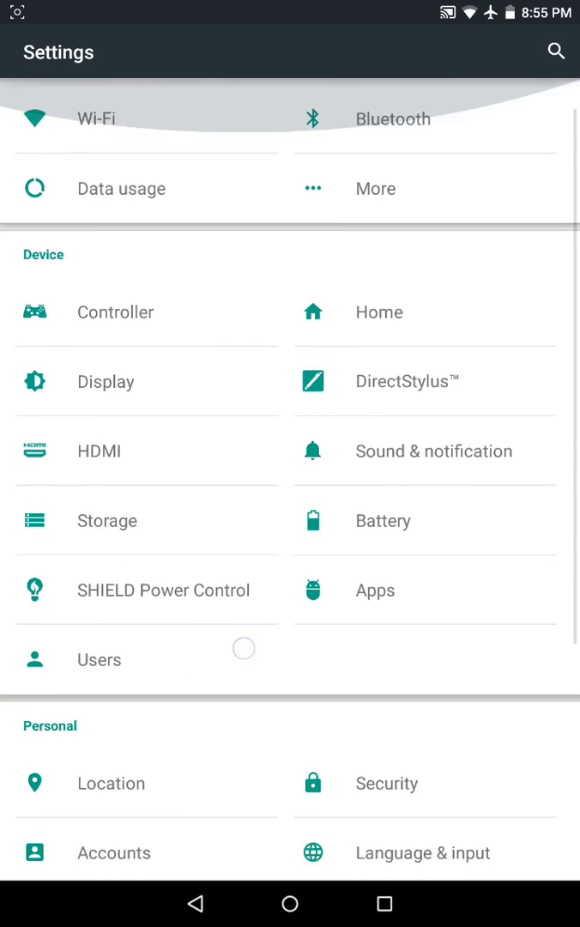
pyautogui.scroll(-3, 365, 578)
pyautogui.scroll(4, 354, 686)
pyautogui.scroll(1, 355, 725)
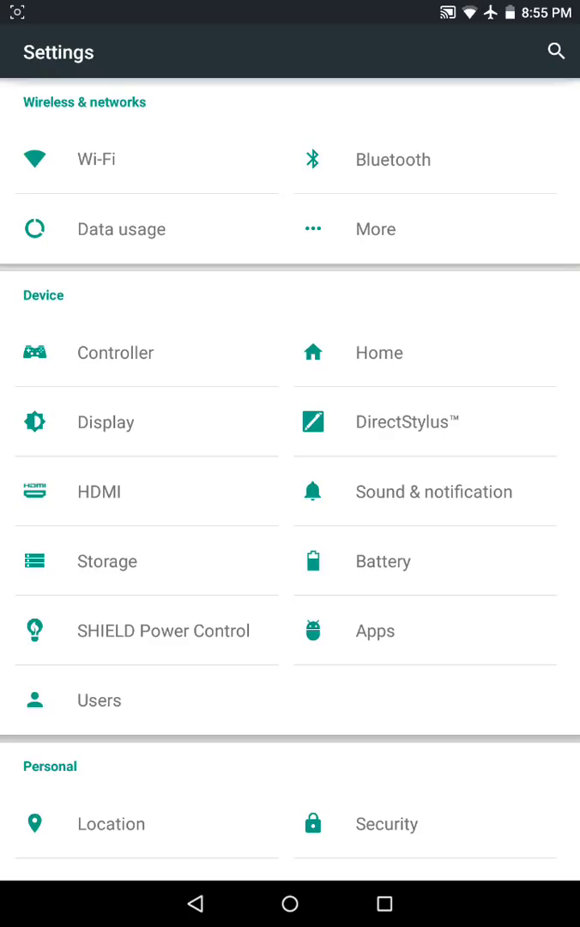
pyautogui.click(450, 229)
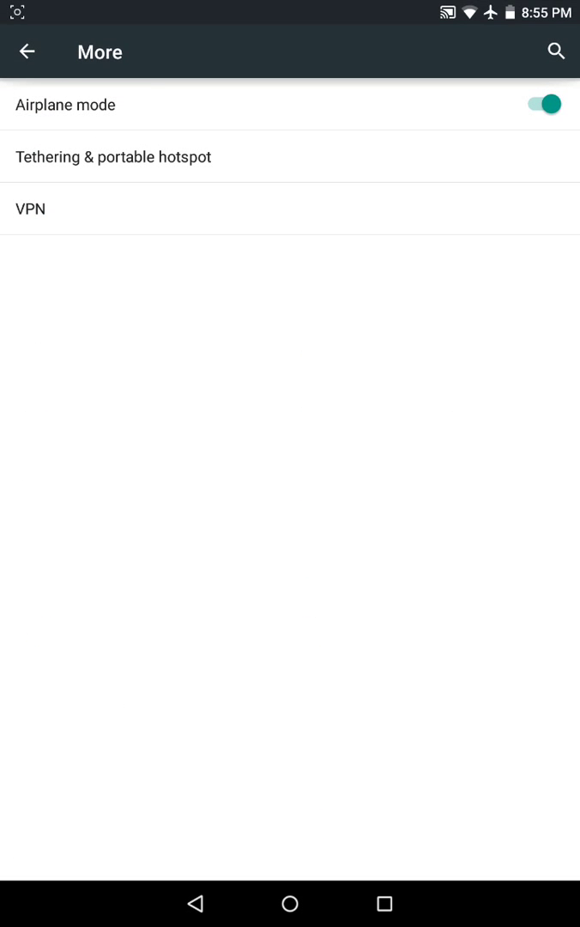
pyautogui.click(190, 912)
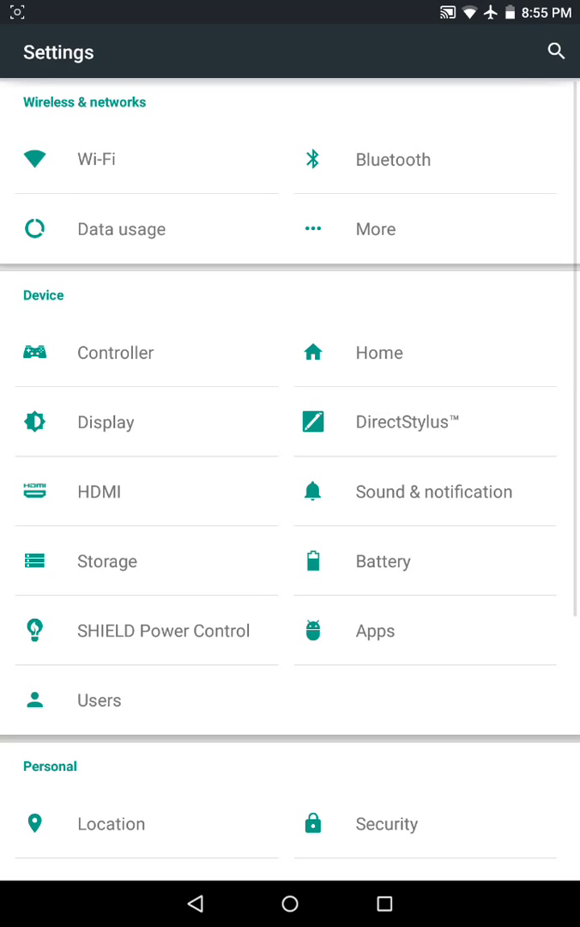
pyautogui.click(146, 160)
pyautogui.click(203, 908)
pyautogui.click(375, 229)
# Open the Apps list in SHIELD Power Control
pyautogui.click(195, 903)
pyautogui.moveTo(472, 709)
pyautogui.mouseDown()
pyautogui.moveTo(472, 584)
pyautogui.moveTo(481, 649)
pyautogui.moveTo(477, 687)
pyautogui.moveTo(490, 584)
pyautogui.moveTo(480, 669)
pyautogui.moveTo(482, 563)
pyautogui.moveTo(474, 642)
pyautogui.mouseUp()
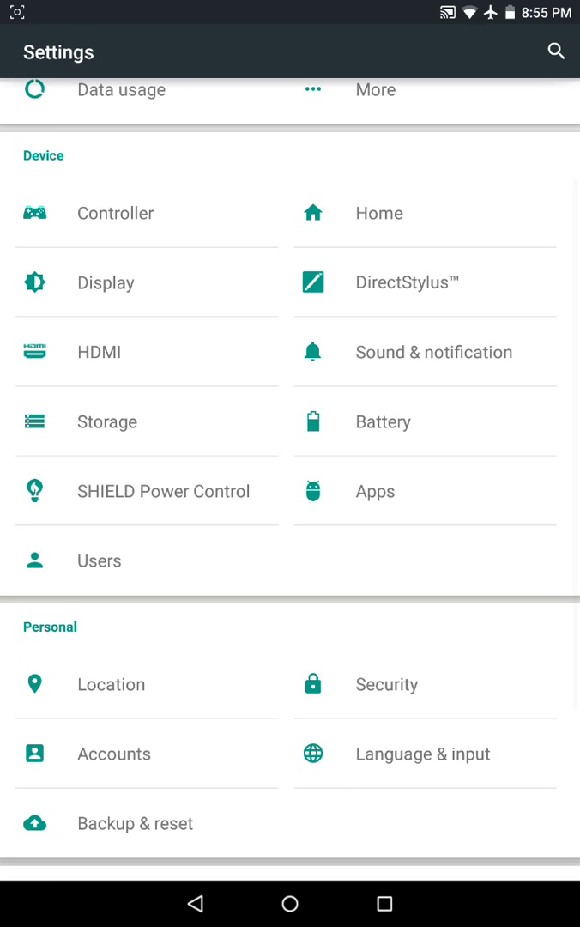
pyautogui.click(236, 501)
pyautogui.click(290, 102)
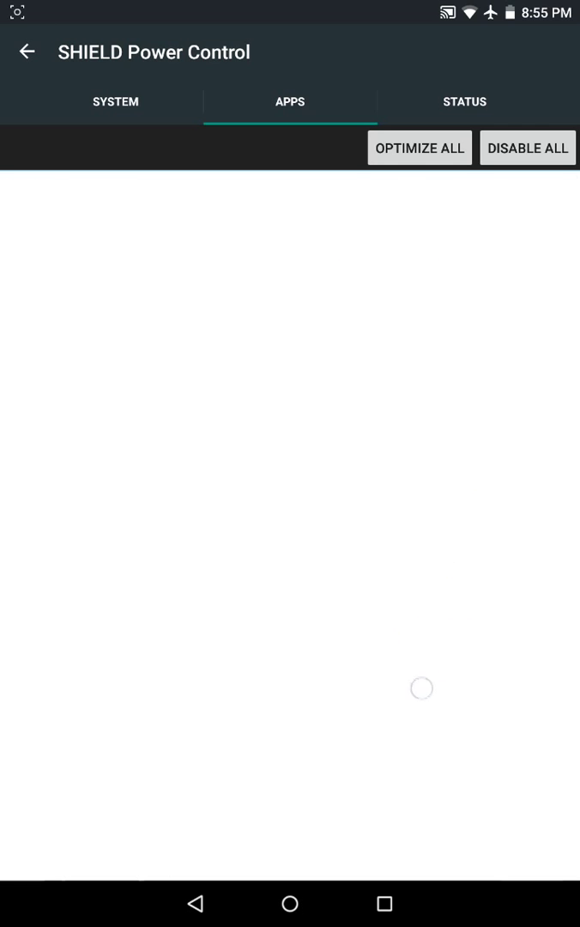
pyautogui.scroll(2, 165, 430)
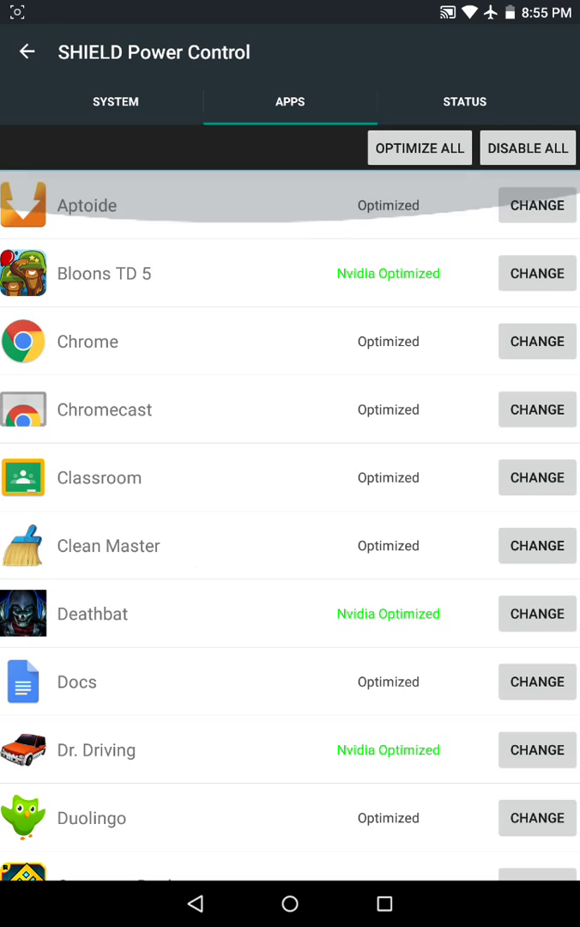
pyautogui.scroll(-3, 464, 660)
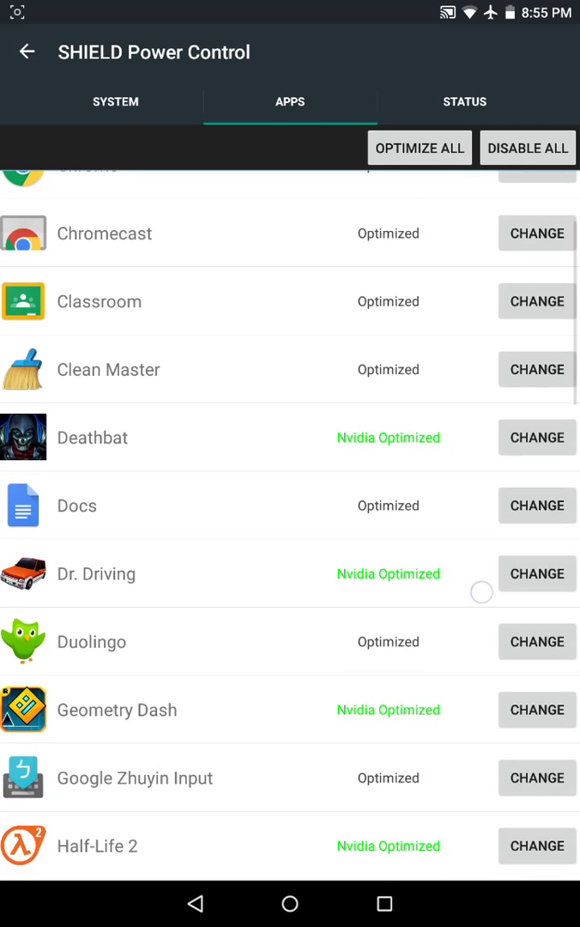
pyautogui.scroll(-1, 489, 731)
pyautogui.scroll(-1, 487, 685)
pyautogui.scroll(2, 489, 648)
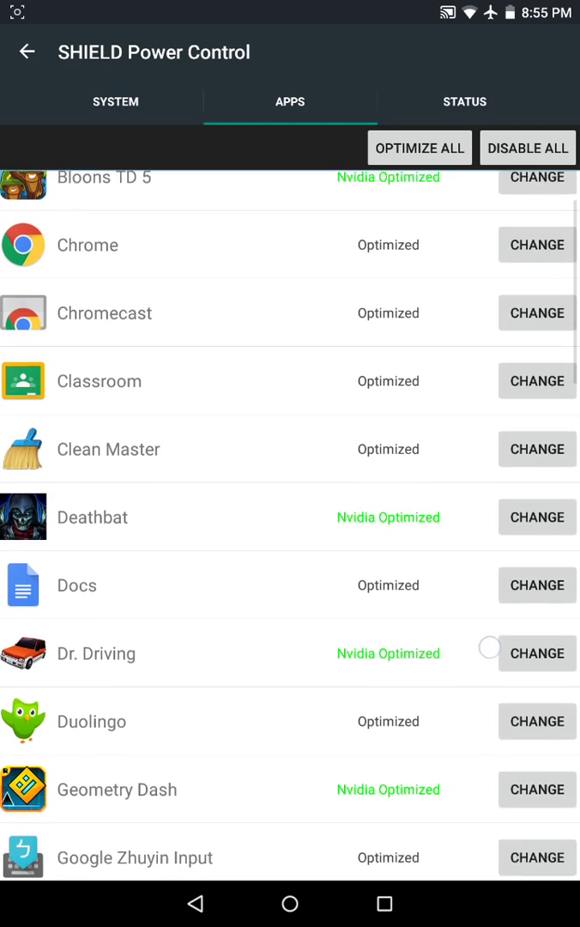
pyautogui.scroll(-2, 491, 655)
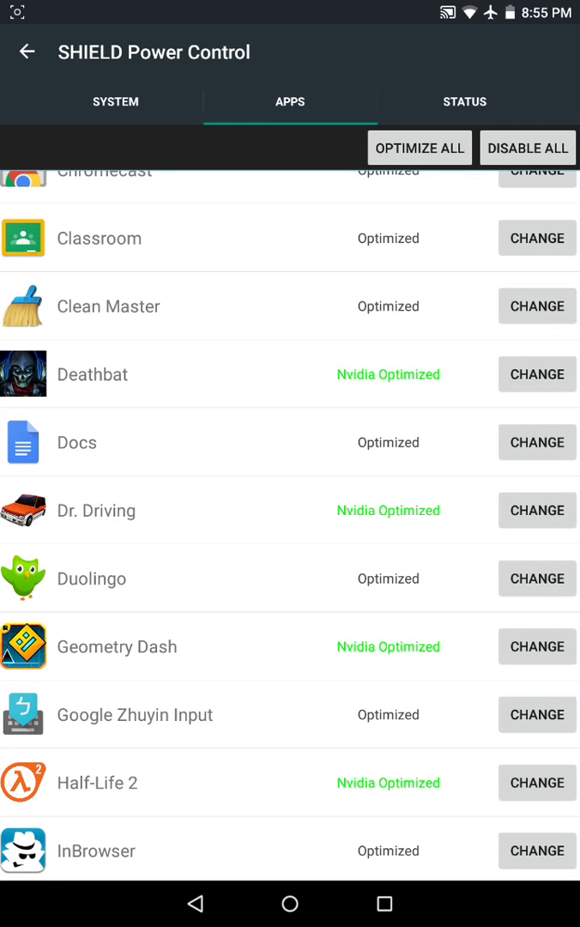
# Set Deathbat's performance setting to Let NVIDIA Optimize
pyautogui.click(537, 374)
pyautogui.click(390, 363)
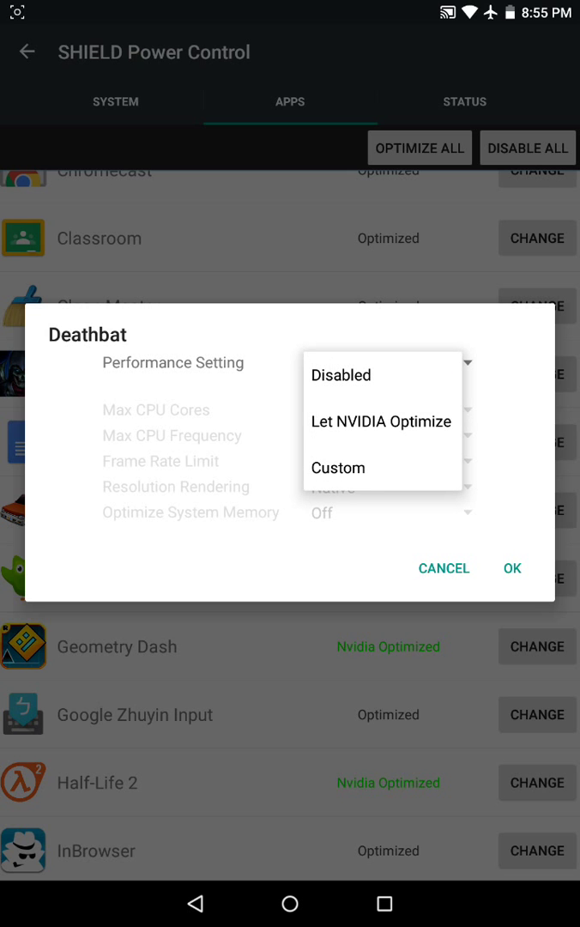
pyautogui.click(382, 421)
pyautogui.click(513, 568)
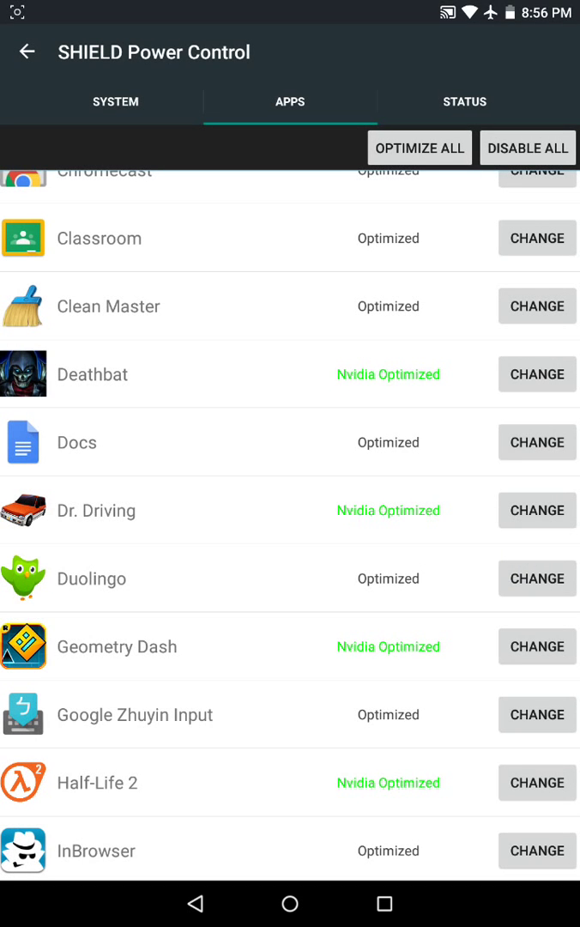
pyautogui.scroll(3, 369, 421)
pyautogui.scroll(-2, 450, 419)
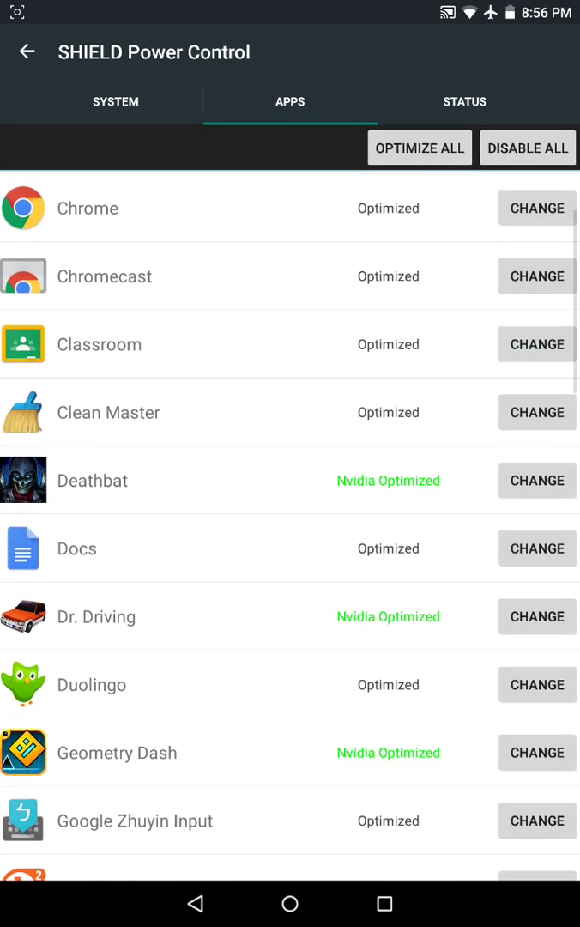
pyautogui.scroll(2, 459, 526)
pyautogui.scroll(1, 459, 527)
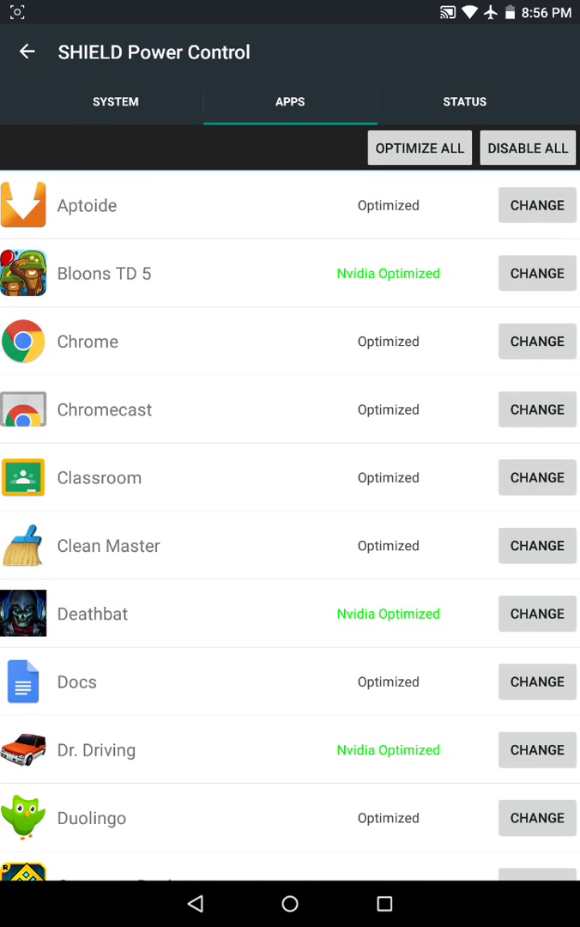
pyautogui.scroll(-1, 446, 484)
pyautogui.scroll(1, 445, 485)
# Open Bloons TD 5's performance settings several times, leaving them unchanged
pyautogui.click(547, 273)
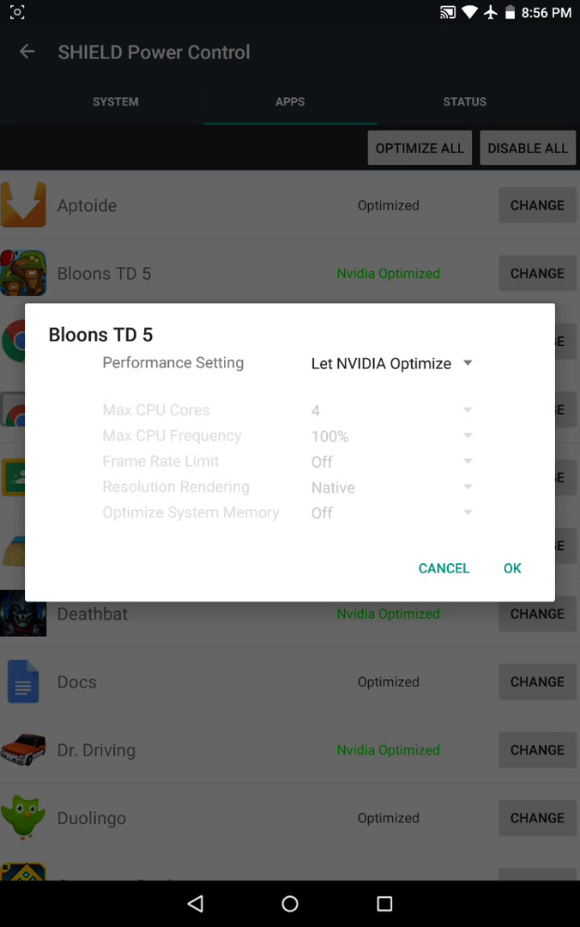
pyautogui.click(512, 568)
pyautogui.click(543, 274)
pyautogui.click(513, 568)
pyautogui.click(541, 273)
pyautogui.click(513, 568)
pyautogui.scroll(-15, 290, 515)
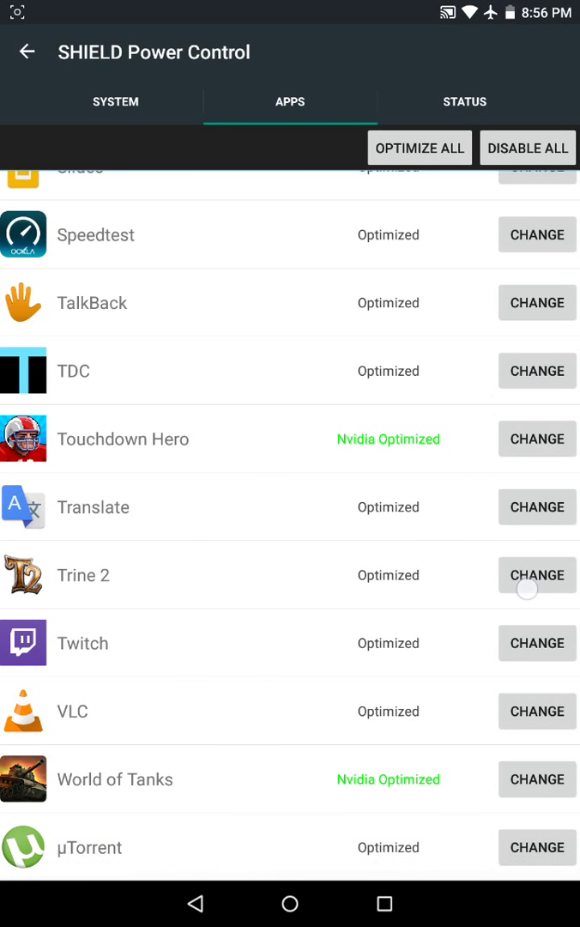
# Set Trine 2 to Let NVIDIA Optimize and return to main settings
pyautogui.click(521, 581)
pyautogui.click(460, 359)
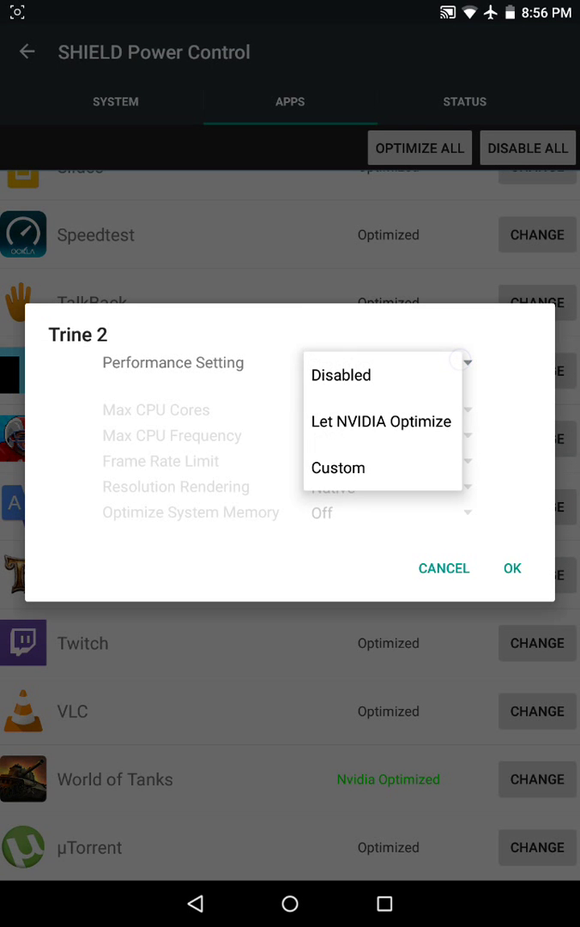
pyautogui.click(435, 421)
pyautogui.click(512, 567)
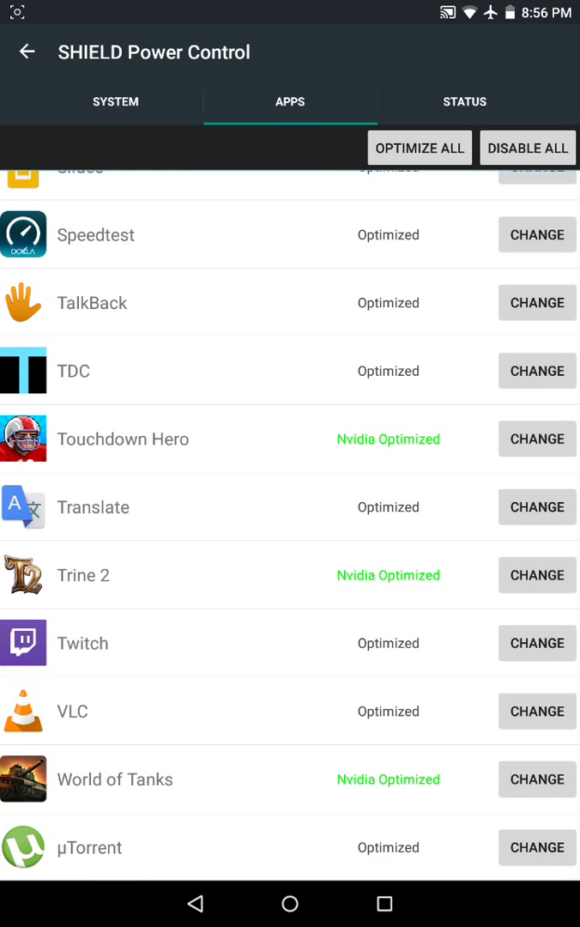
pyautogui.scroll(4, 483, 588)
pyautogui.scroll(-3, 483, 587)
pyautogui.scroll(15, 290, 515)
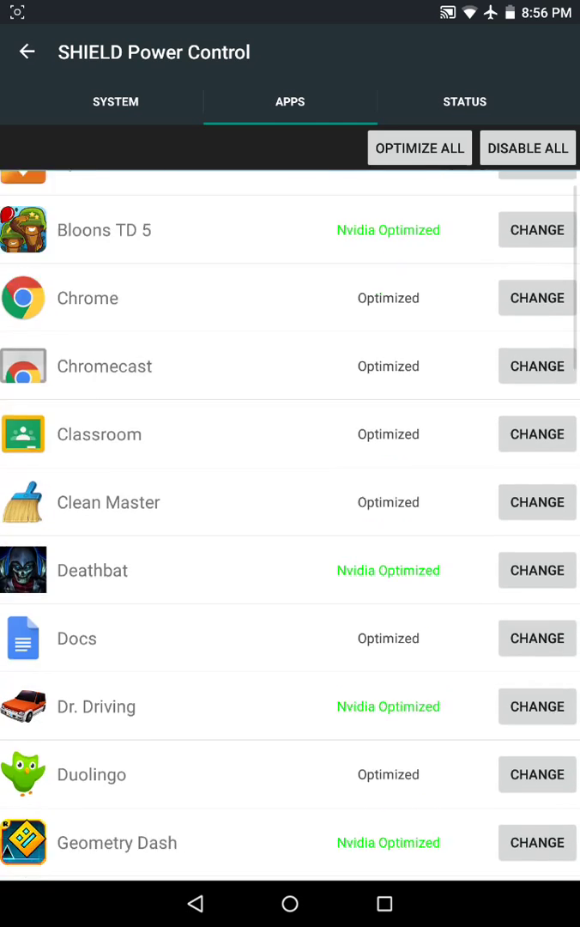
pyautogui.click(196, 903)
pyautogui.scroll(-5, 491, 673)
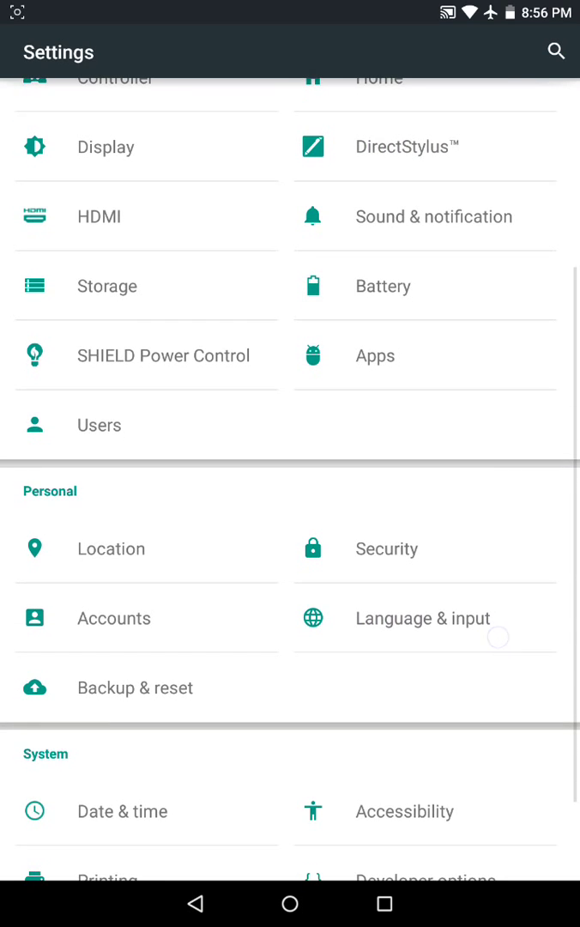
# Go home and relaunch Settings from the app drawer's second page
pyautogui.click(290, 903)
pyautogui.click(290, 829)
pyautogui.moveTo(429, 515); pyautogui.dragTo(129, 515)
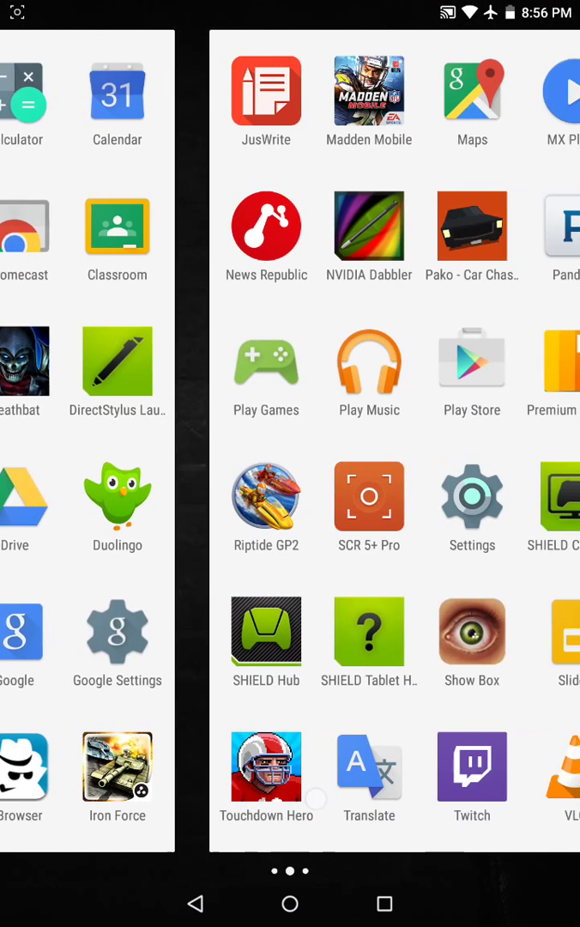
pyautogui.moveTo(412, 803); pyautogui.dragTo(297, 802)
pyautogui.moveTo(379, 773); pyautogui.dragTo(515, 772)
pyautogui.click(290, 496)
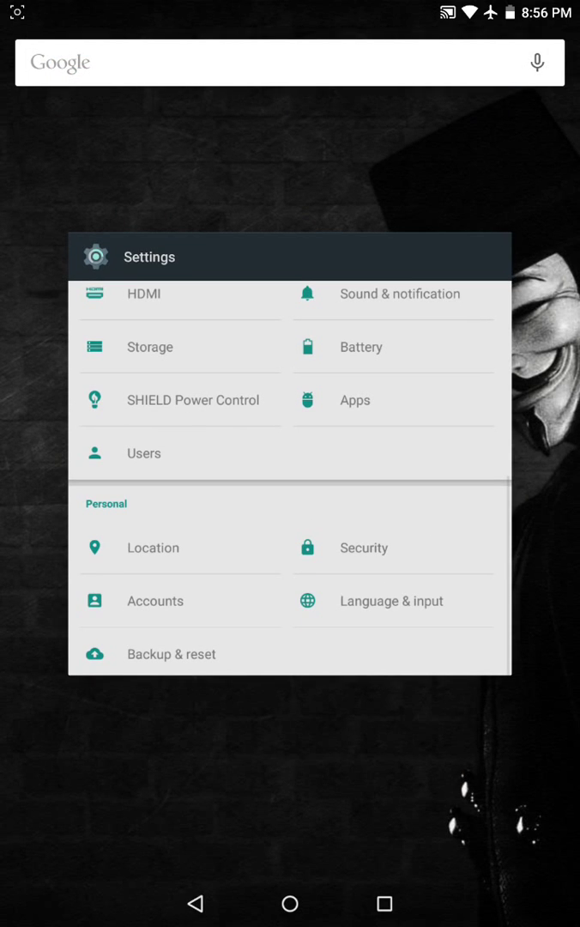
# Browse the Apps tabs and view Trine 2's app info
pyautogui.moveTo(480, 541); pyautogui.dragTo(480, 719)
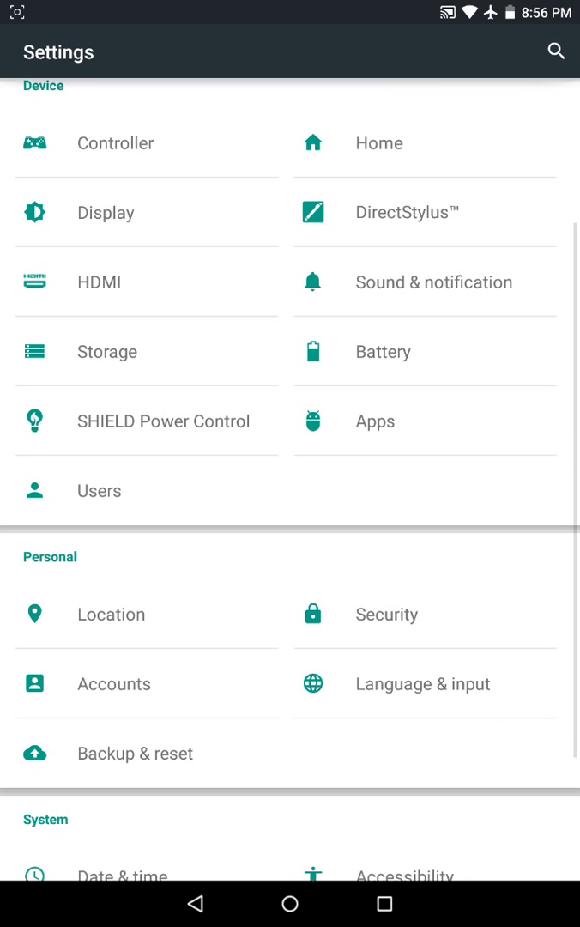
pyautogui.click(506, 418)
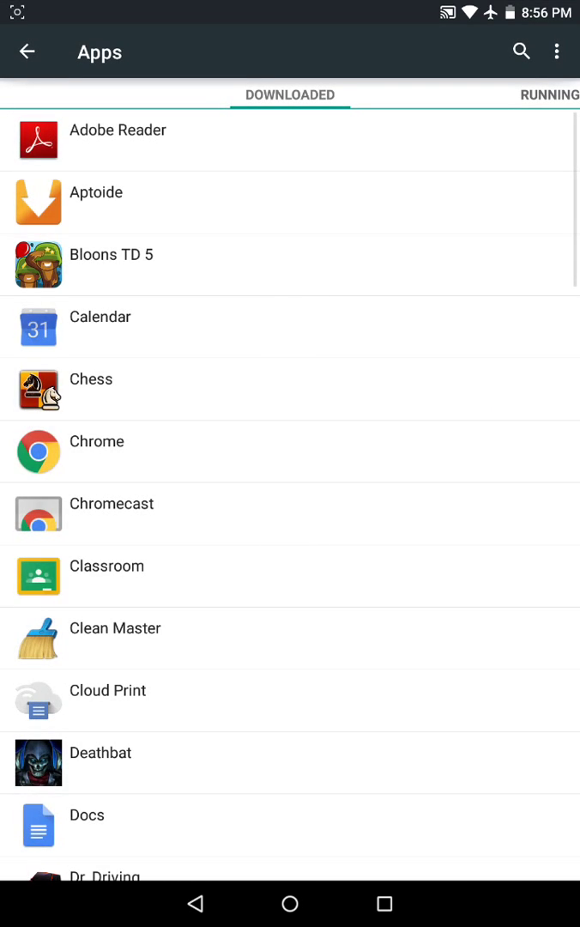
pyautogui.moveTo(447, 672); pyautogui.dragTo(187, 672)
pyautogui.moveTo(159, 708); pyautogui.dragTo(86, 708)
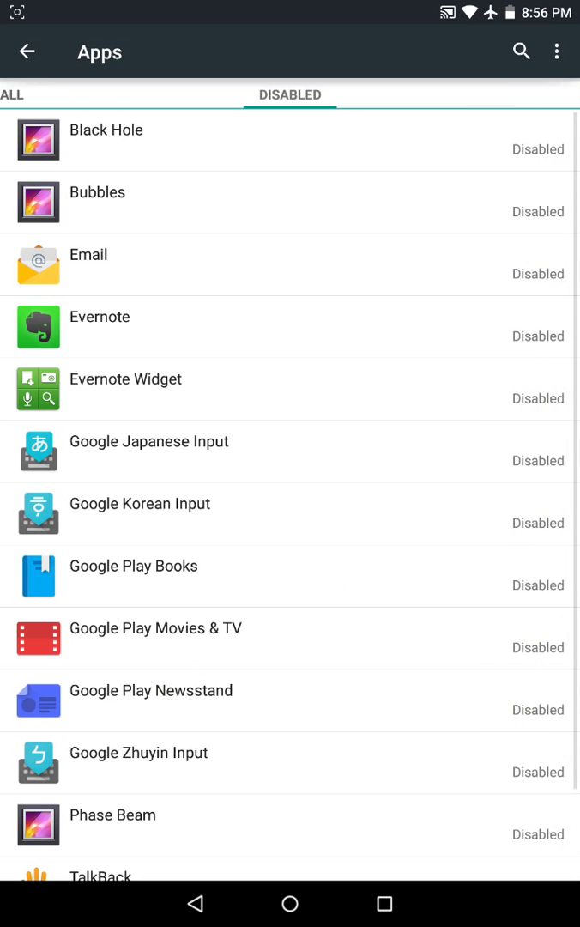
pyautogui.moveTo(129, 515); pyautogui.dragTo(473, 515)
pyautogui.moveTo(510, 787)
pyautogui.mouseDown()
pyautogui.moveTo(510, 663)
pyautogui.moveTo(507, 736)
pyautogui.mouseUp()
pyautogui.moveTo(510, 850)
pyautogui.mouseDown()
pyautogui.moveTo(510, 744)
pyautogui.moveTo(506, 769)
pyautogui.moveTo(506, 747)
pyautogui.moveTo(400, 701)
pyautogui.mouseUp()
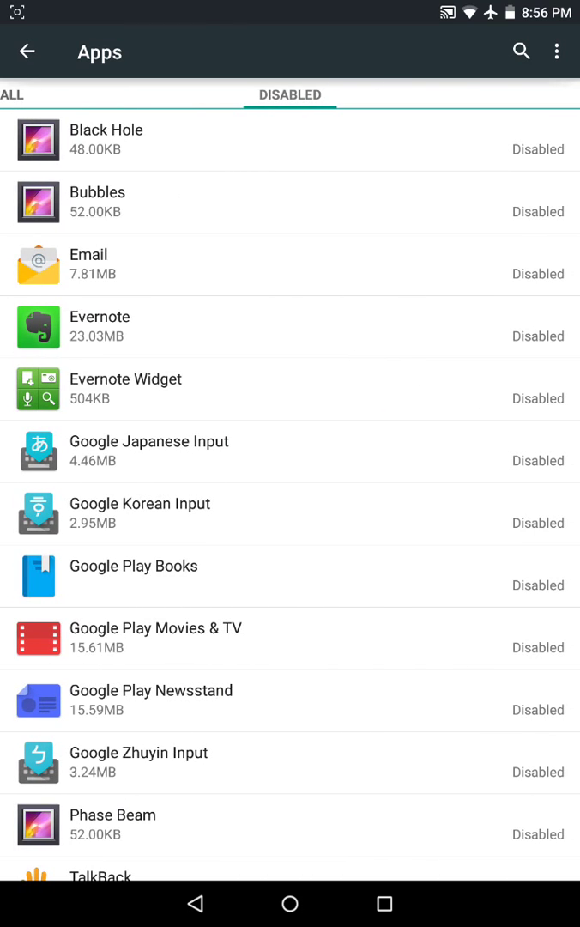
pyautogui.scroll(-2, 290, 494)
pyautogui.scroll(2, 460, 607)
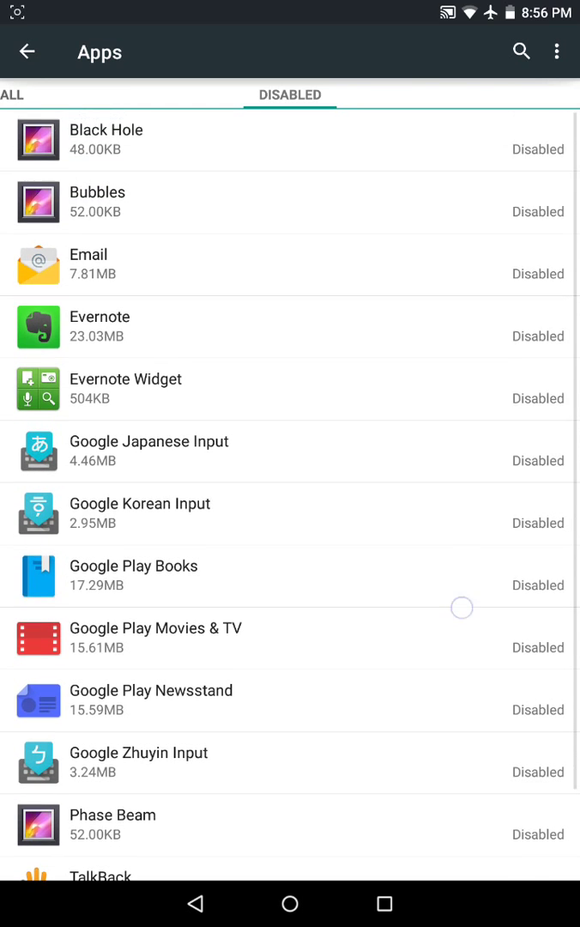
pyautogui.scroll(-2, 460, 607)
pyautogui.click(290, 848)
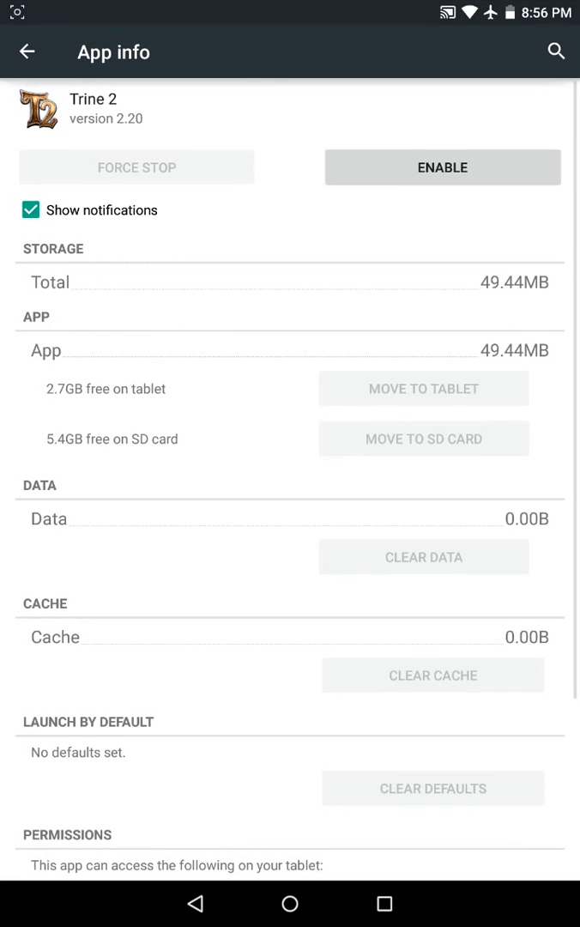
pyautogui.press('Escape')
pyautogui.scroll(5, 442, 780)
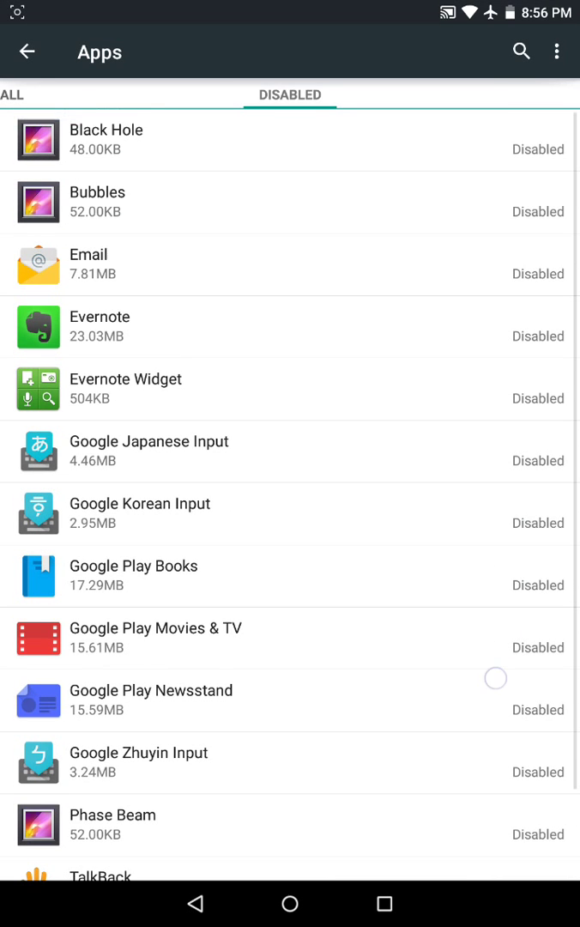
pyautogui.scroll(-1, 476, 676)
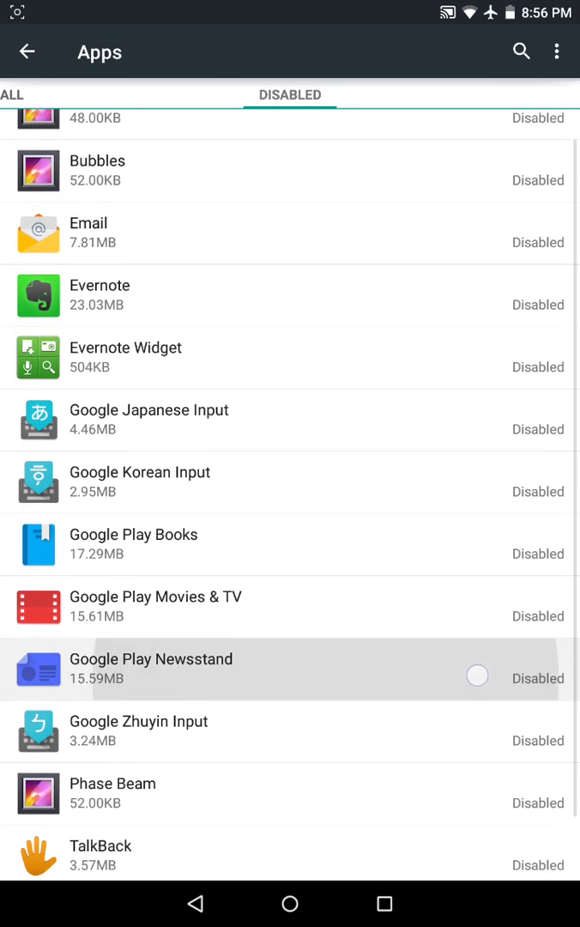
# Clear Google Play Movies & TV's data and return to the app lists
pyautogui.click(512, 561)
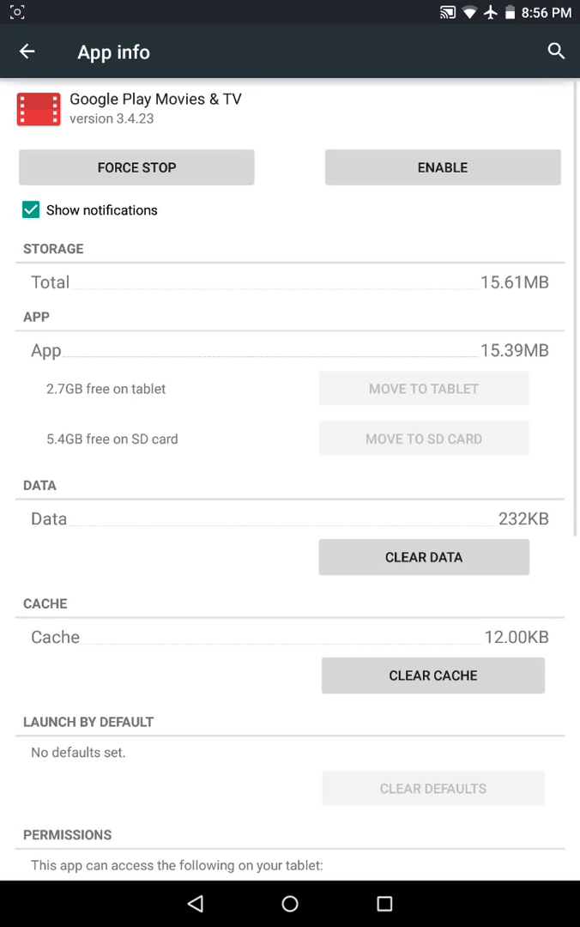
pyautogui.click(497, 554)
pyautogui.click(515, 506)
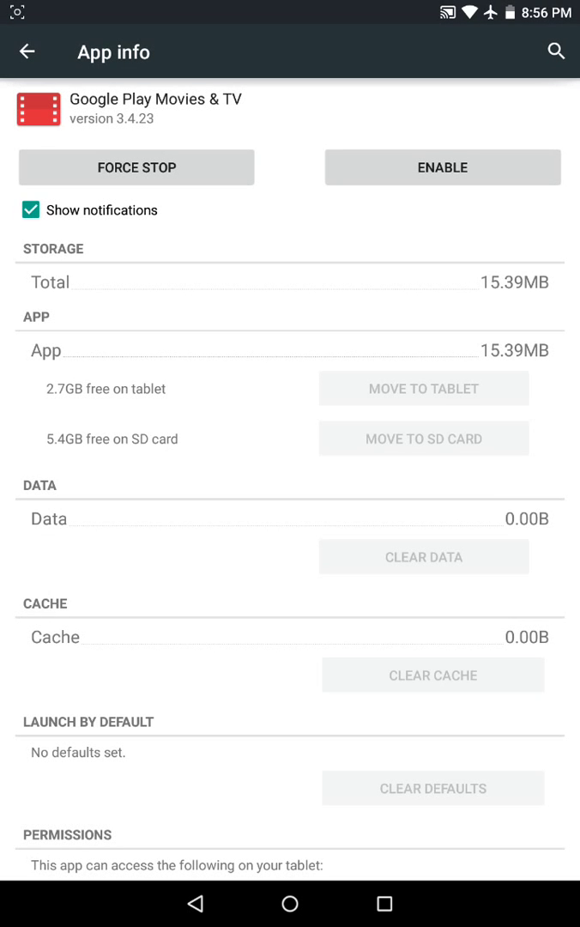
pyautogui.press('Escape')
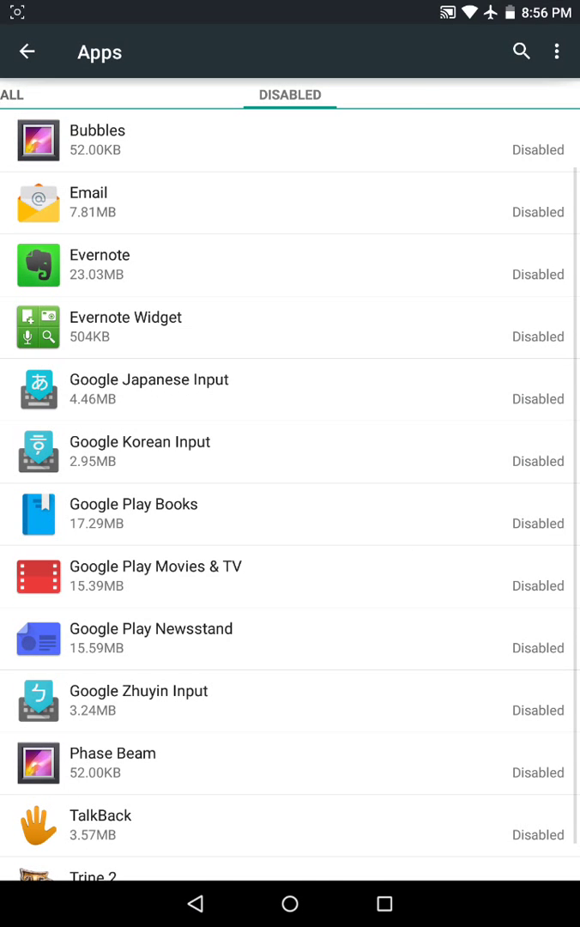
pyautogui.moveTo(129, 429); pyautogui.dragTo(472, 429)
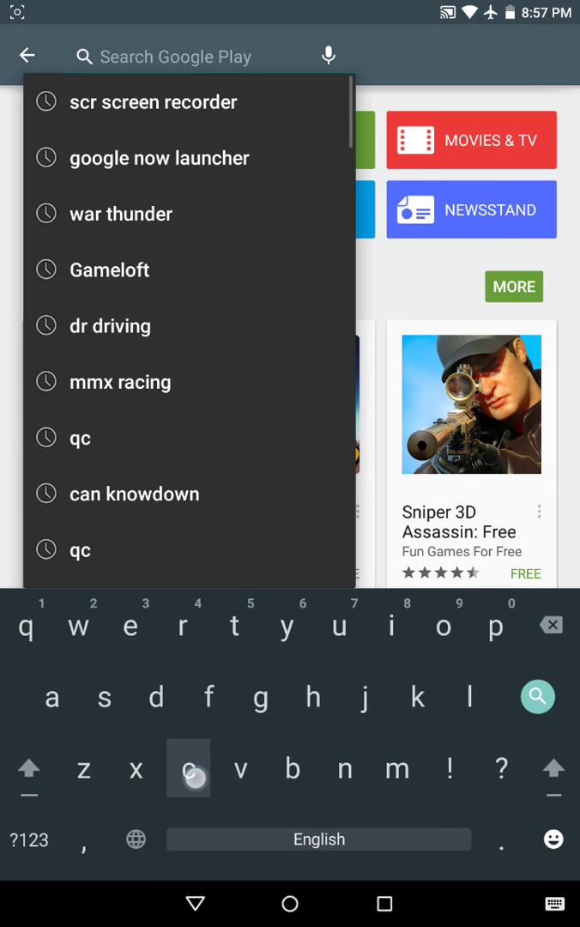
pyautogui.write('cleqn')
# Fix the 'clean master' search, open Clean Master (Speed Booster) and launch it
pyautogui.press('BackSpace')
pyautogui.press('BackSpace')
pyautogui.write('a')
pyautogui.press('BackSpace')
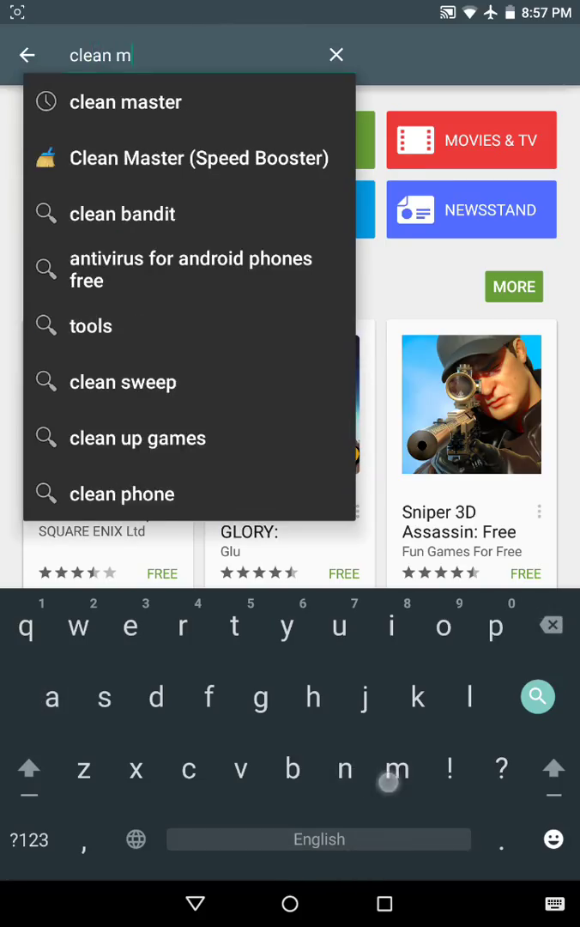
pyautogui.press('BackSpace')
pyautogui.write('s')
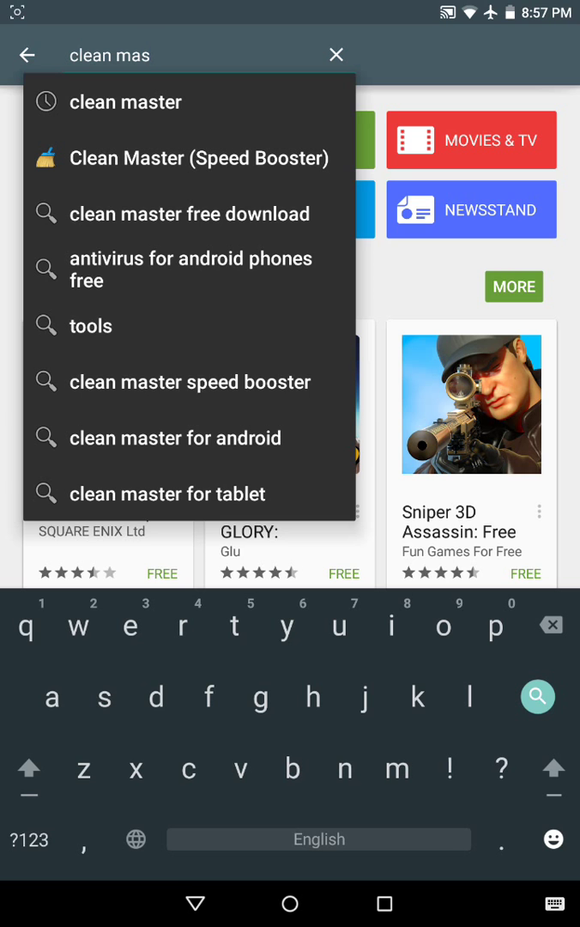
pyautogui.click(126, 101)
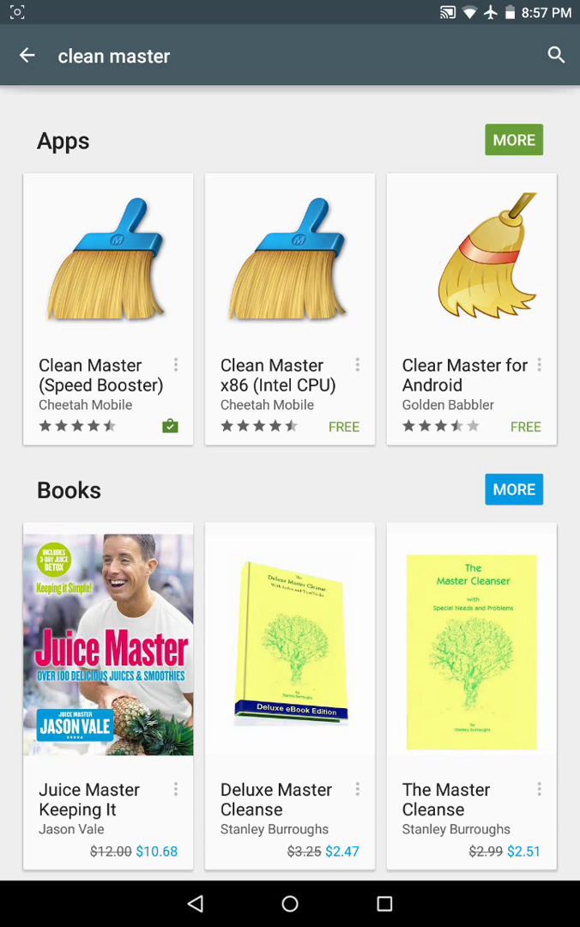
pyautogui.click(127, 309)
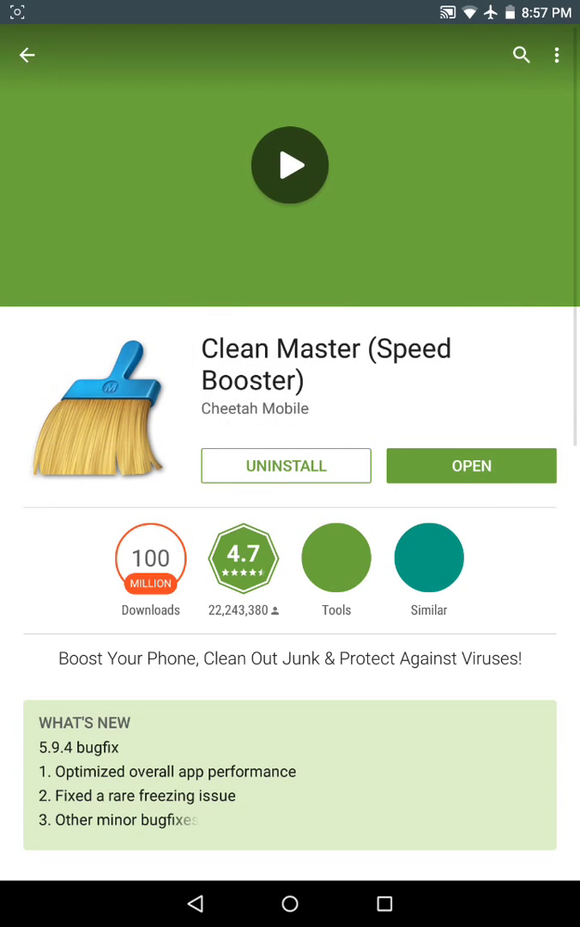
pyautogui.scroll(-5, 542, 255)
pyautogui.scroll(-3, 508, 485)
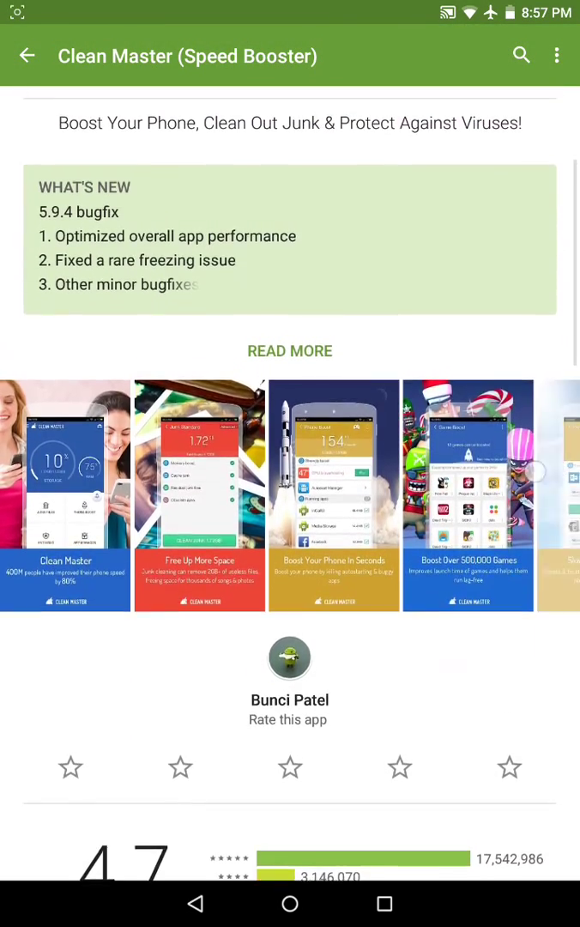
pyautogui.scroll(5, 290, 481)
pyautogui.scroll(-10, 291, 481)
pyautogui.scroll(-10, 290, 481)
pyautogui.scroll(-1, 541, 481)
pyautogui.scroll(8, 541, 480)
pyautogui.scroll(-3, 541, 395)
pyautogui.scroll(-5, 541, 477)
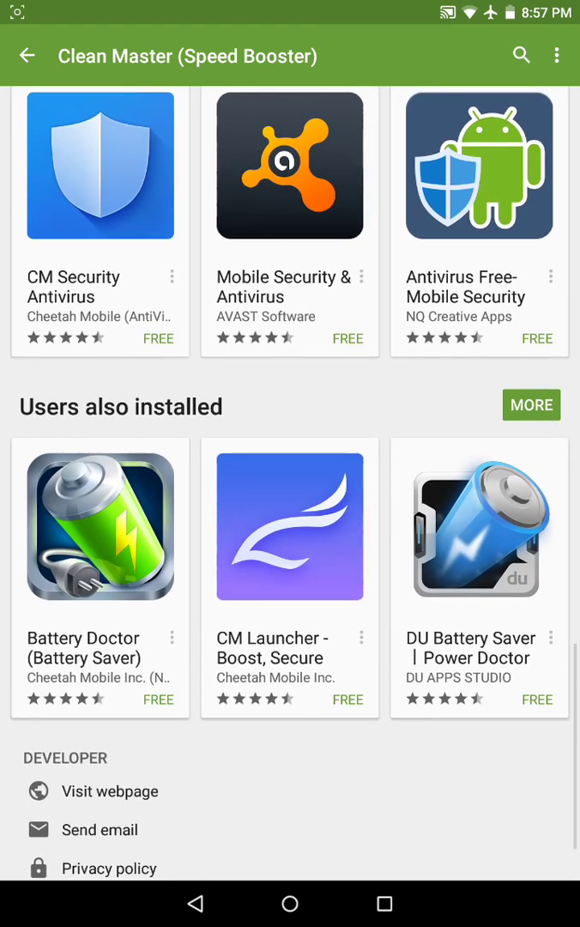
pyautogui.scroll(4, 490, 592)
pyautogui.scroll(3, 490, 593)
pyautogui.scroll(8, 489, 592)
pyautogui.scroll(5, 497, 704)
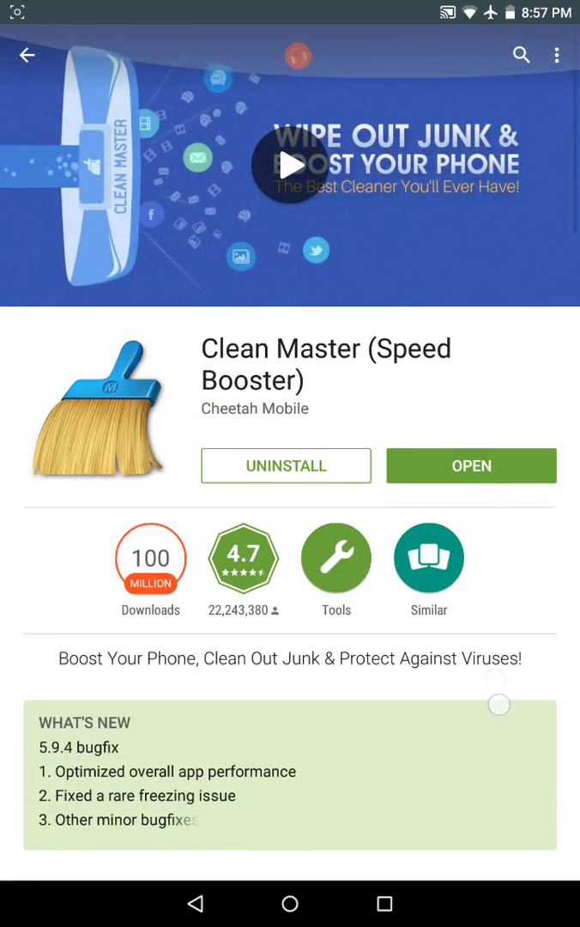
pyautogui.scroll(-8, 497, 601)
pyautogui.scroll(-5, 531, 481)
pyautogui.scroll(-4, 532, 413)
pyautogui.scroll(4, 531, 413)
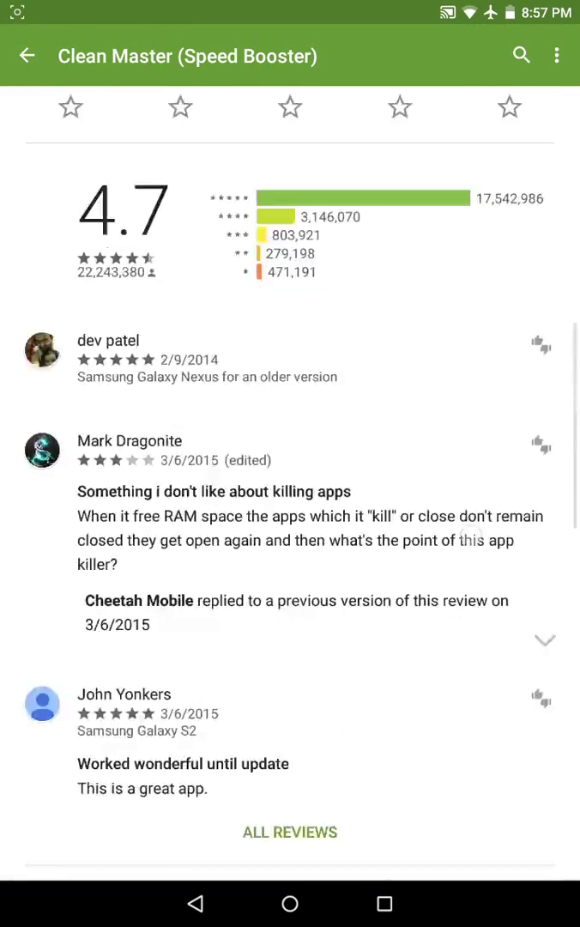
pyautogui.scroll(10, 531, 413)
pyautogui.click(471, 465)
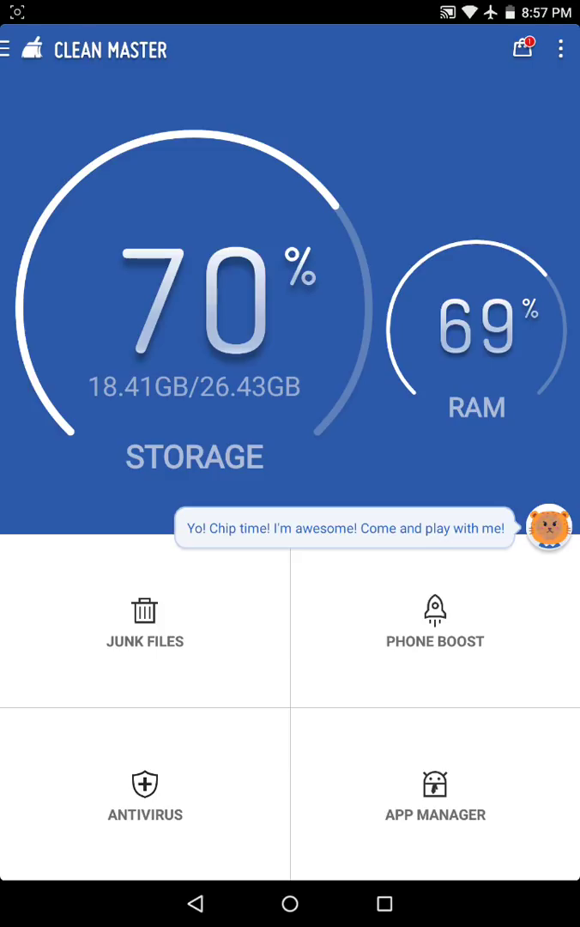
# Run Clean Master's junk scan and start cleaning the 1.05 GB of suggested junk
pyautogui.click(134, 641)
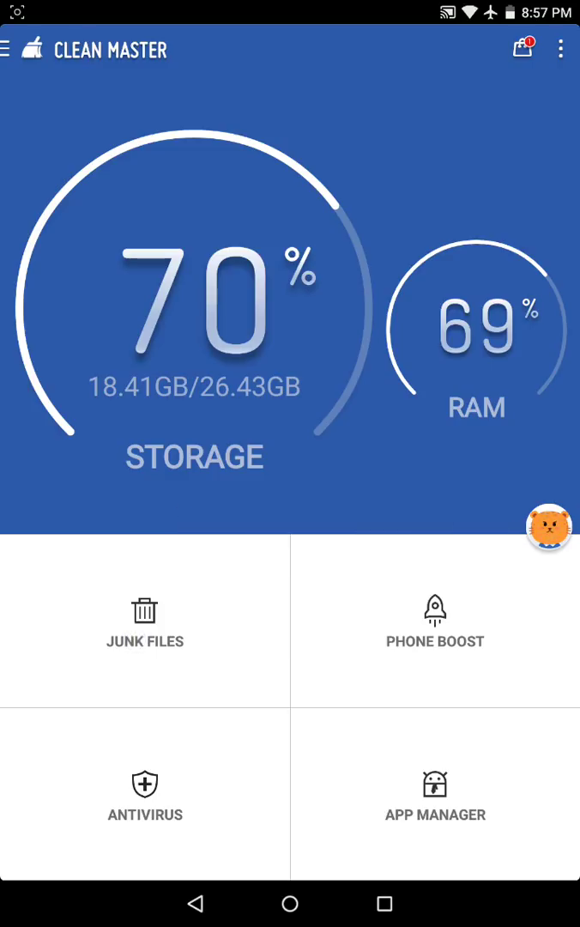
pyautogui.click(145, 622)
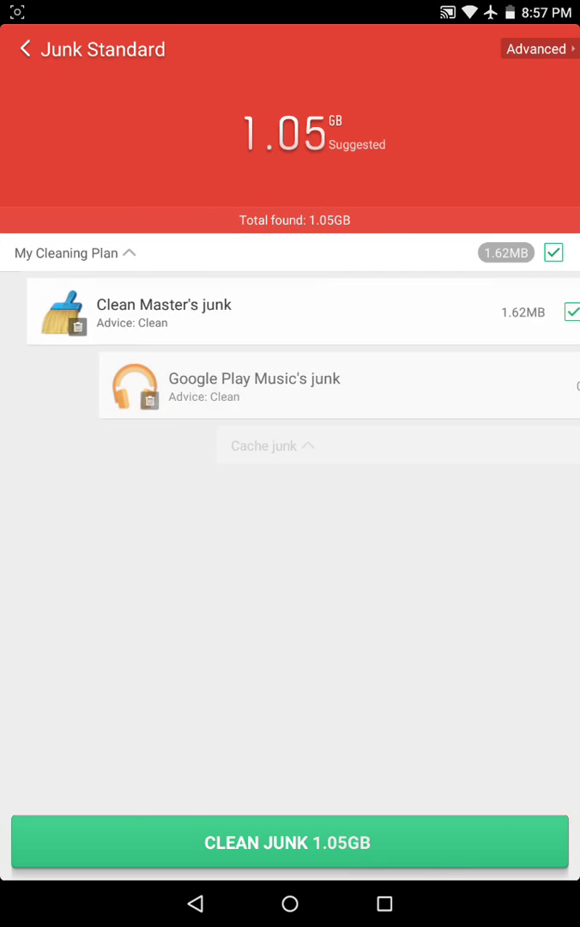
pyautogui.scroll(-5, 528, 409)
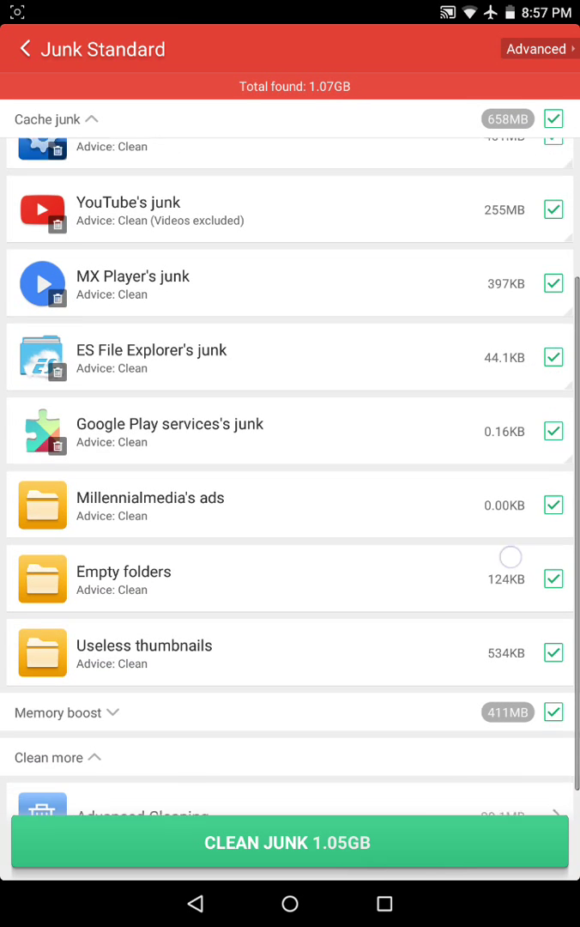
pyautogui.scroll(5, 533, 440)
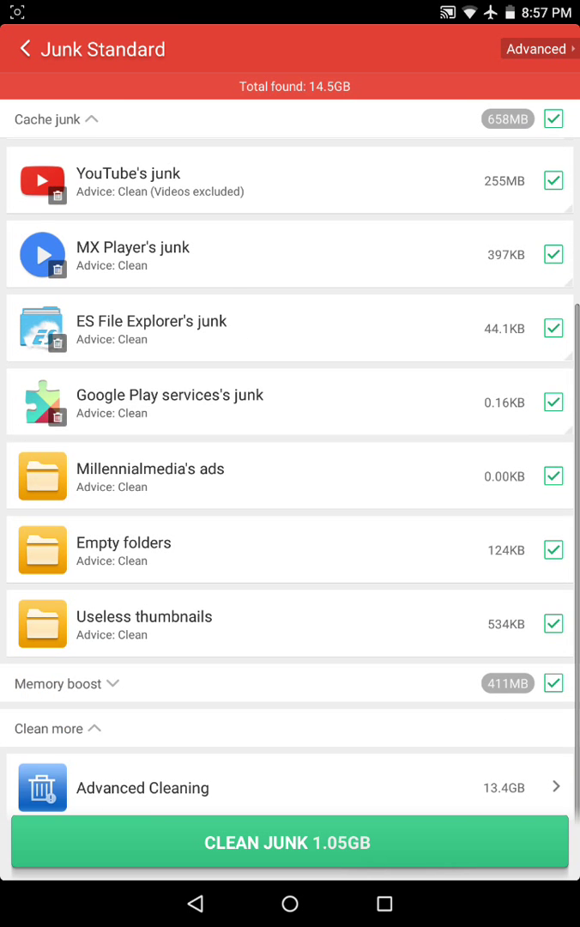
pyautogui.scroll(5, 451, 646)
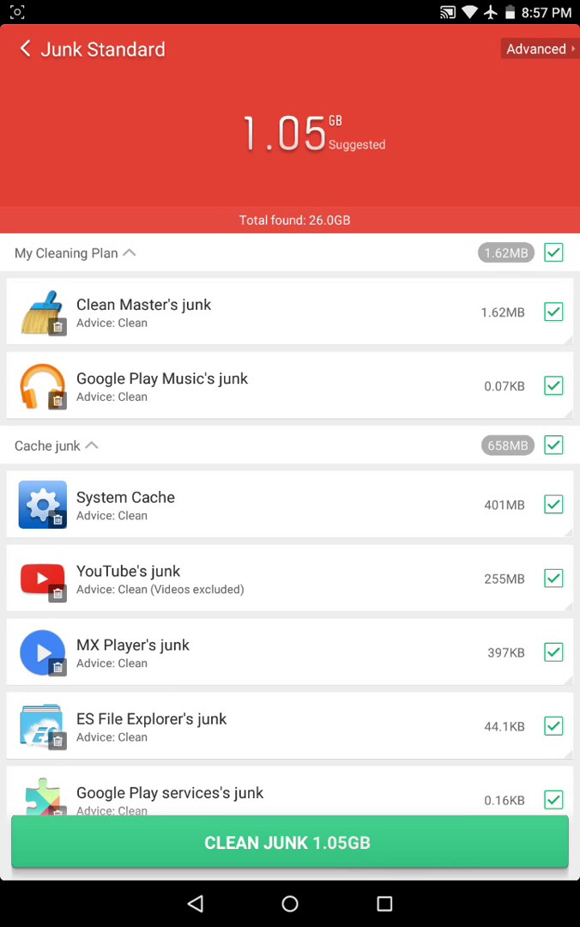
pyautogui.click(289, 842)
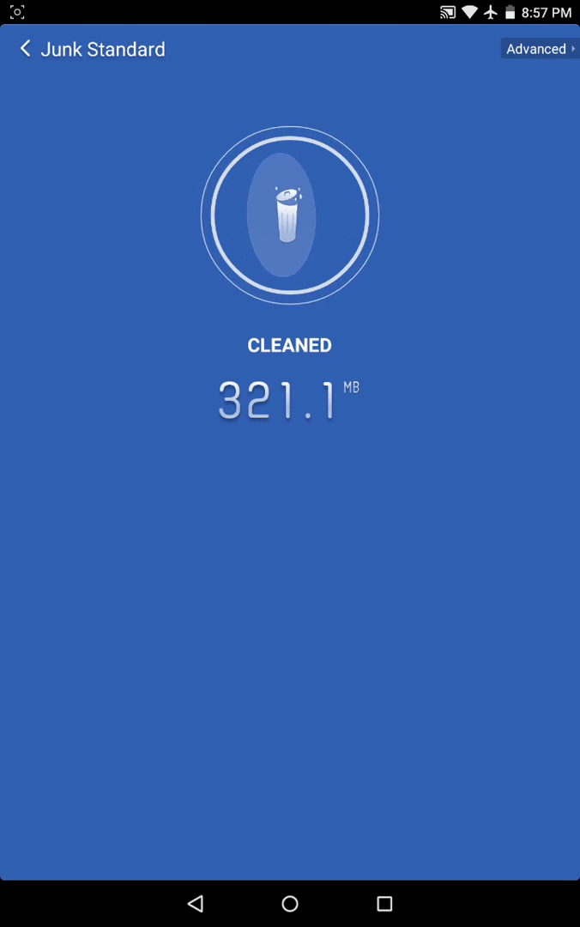
# In Advanced cleaning, select Gallery Thumbnails and Show Box cache, accepting the warnings
pyautogui.click(539, 48)
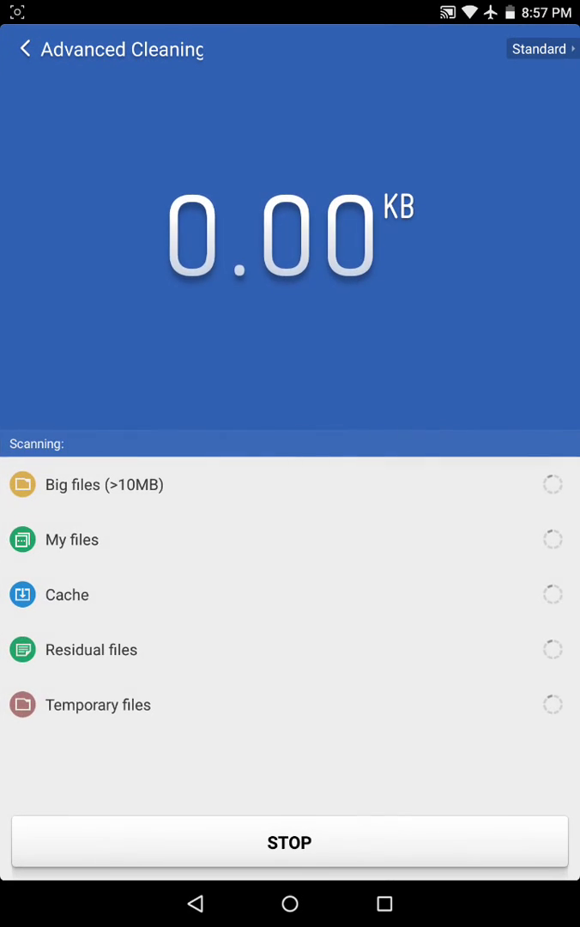
pyautogui.moveTo(456, 736); pyautogui.dragTo(501, 633)
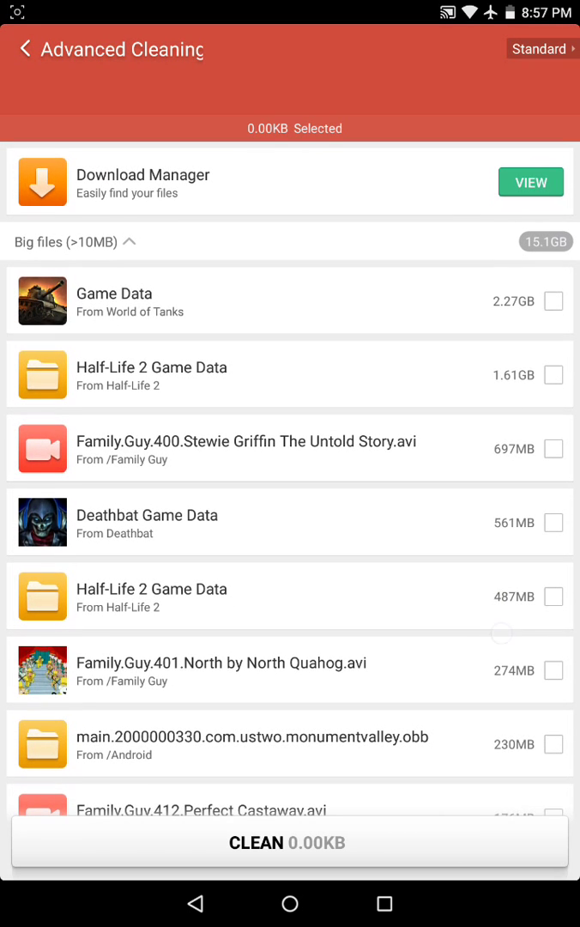
pyautogui.click(447, 297)
pyautogui.click(462, 643)
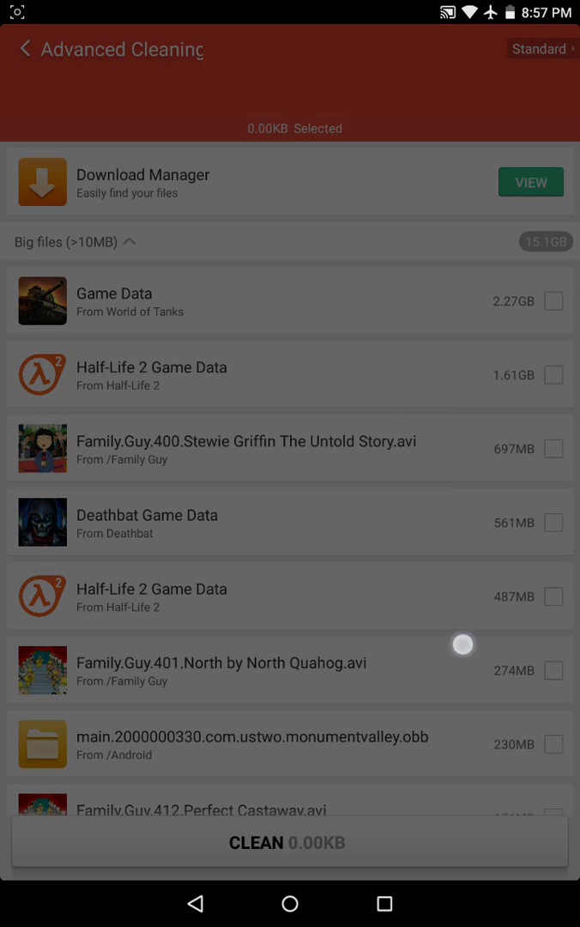
pyautogui.scroll(-5, 290, 481)
pyautogui.scroll(-5, 290, 481)
pyautogui.scroll(-5, 421, 532)
pyautogui.scroll(-5, 426, 476)
pyautogui.scroll(-5, 345, 542)
pyautogui.scroll(-10, 345, 543)
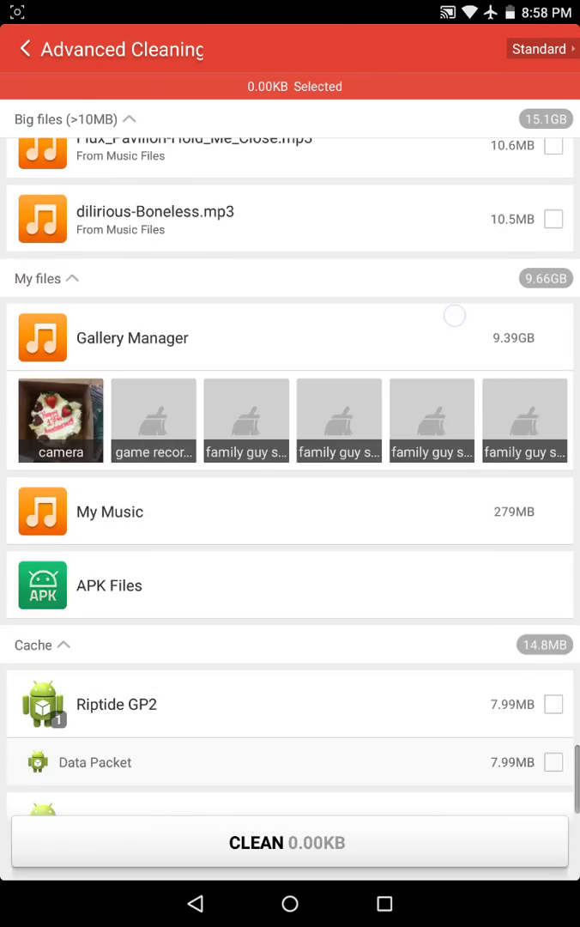
pyautogui.scroll(-3, 456, 315)
pyautogui.click(553, 787)
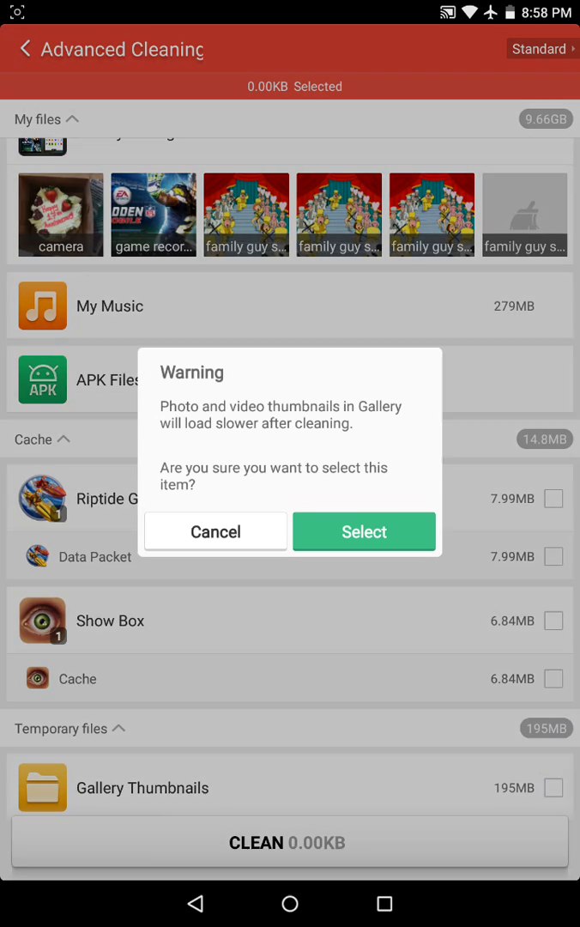
pyautogui.click(400, 522)
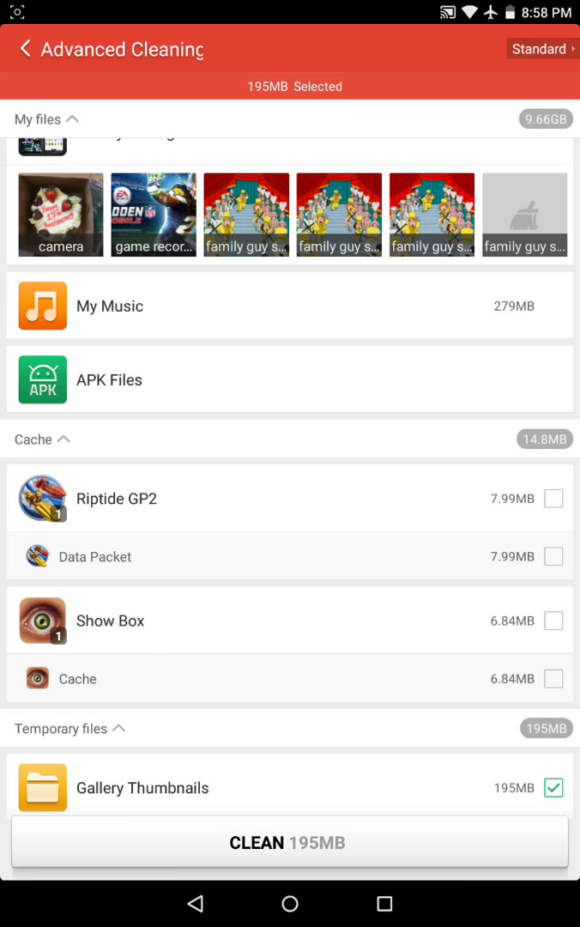
pyautogui.click(554, 621)
pyautogui.click(398, 531)
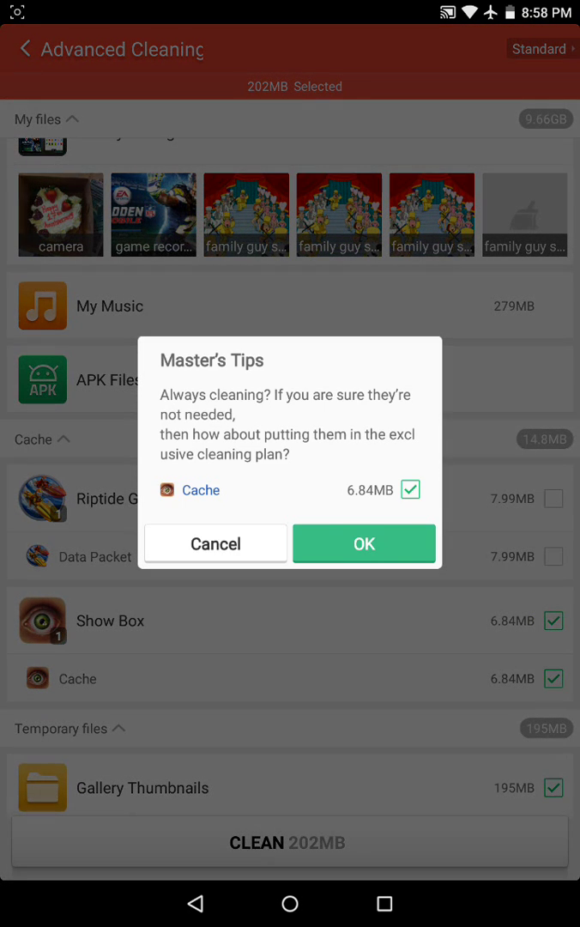
# Run the 44 MB advanced clean and return to the Clean Master dashboard
pyautogui.click(386, 540)
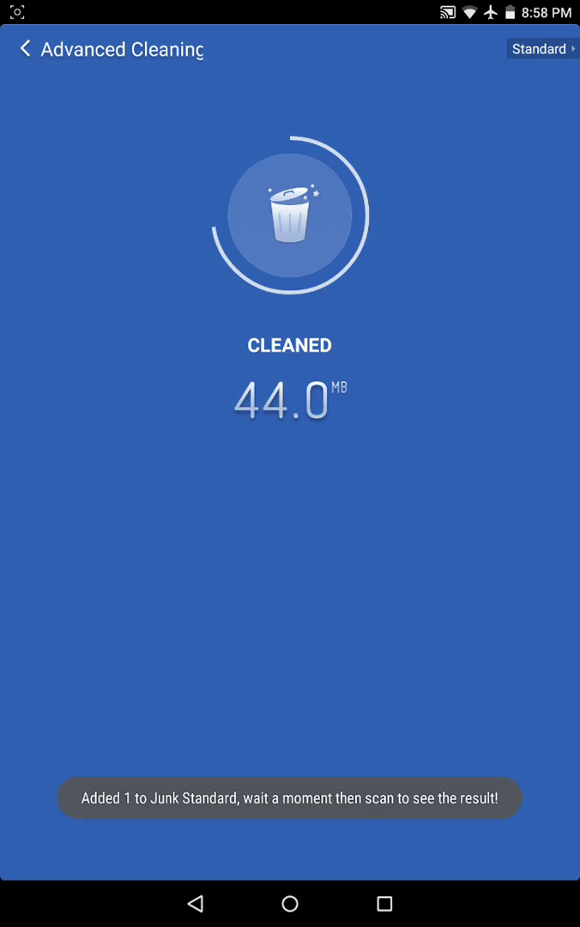
pyautogui.click(196, 903)
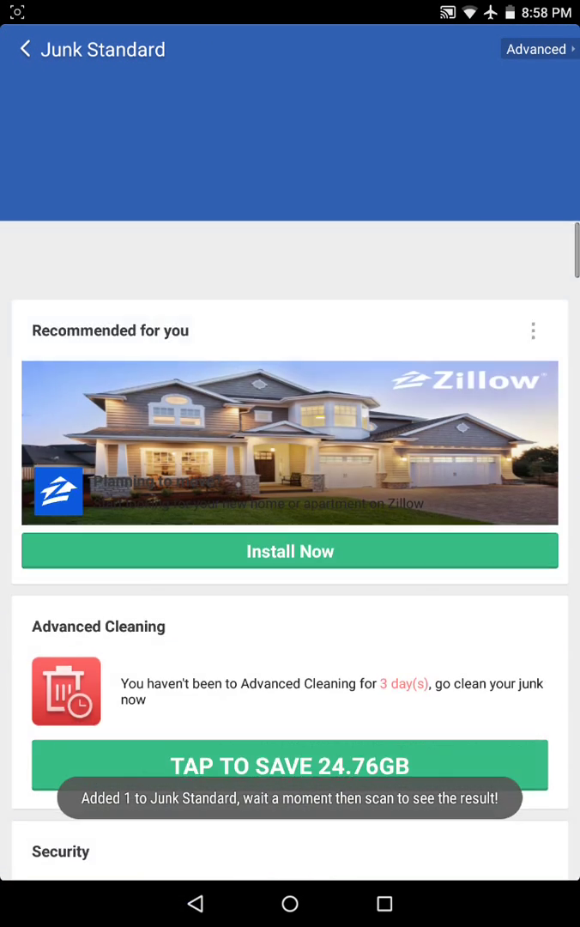
pyautogui.click(195, 903)
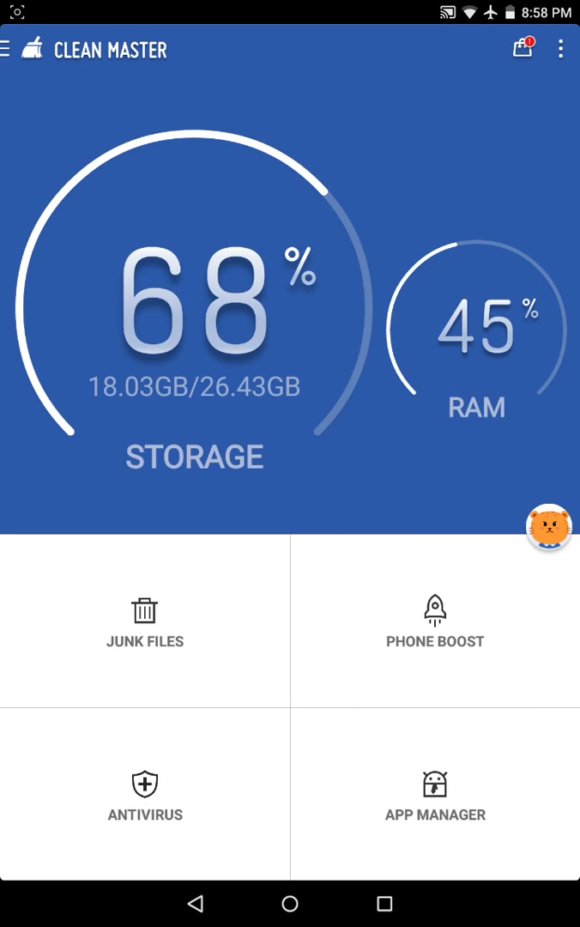
# Free RAM with Phone Boost, then leave the boost screen
pyautogui.click(461, 657)
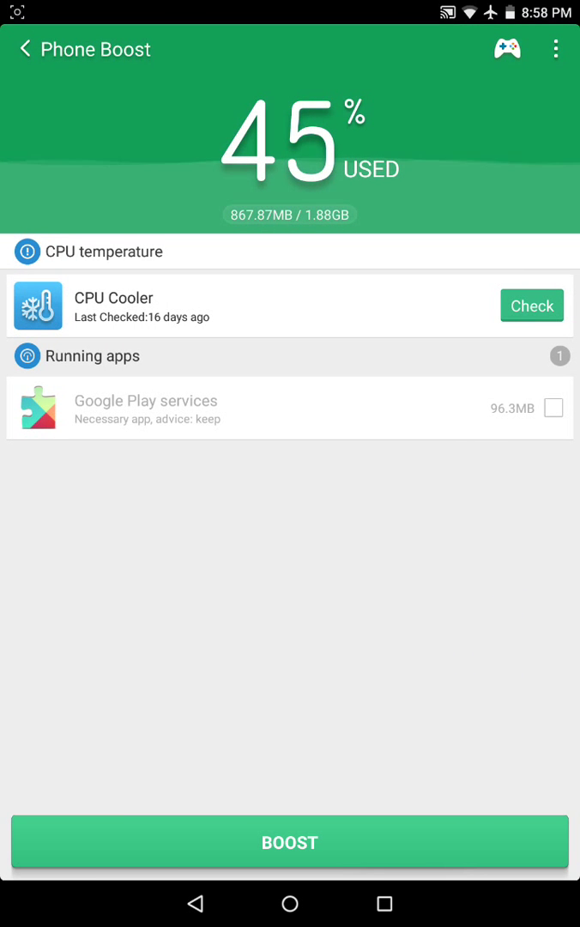
pyautogui.click(290, 842)
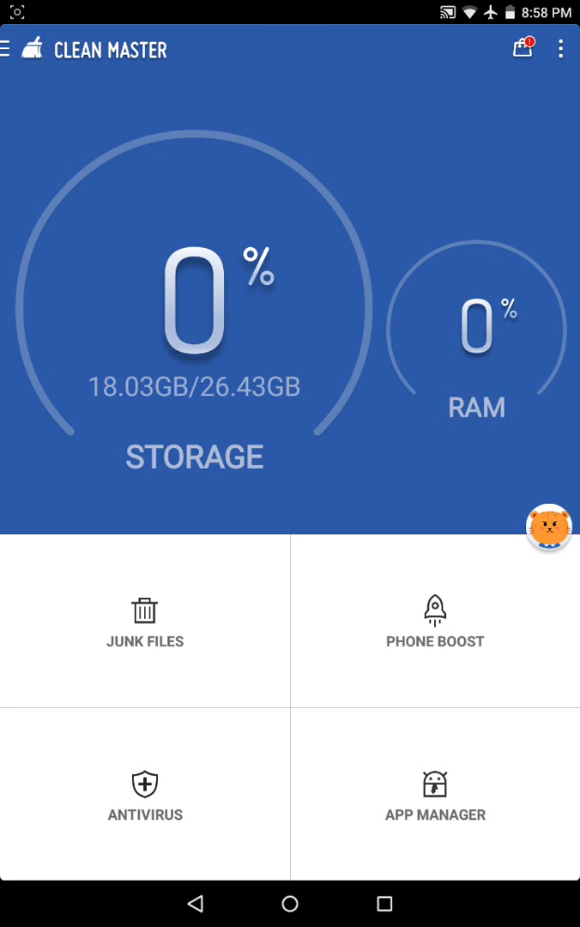
pyautogui.click(491, 674)
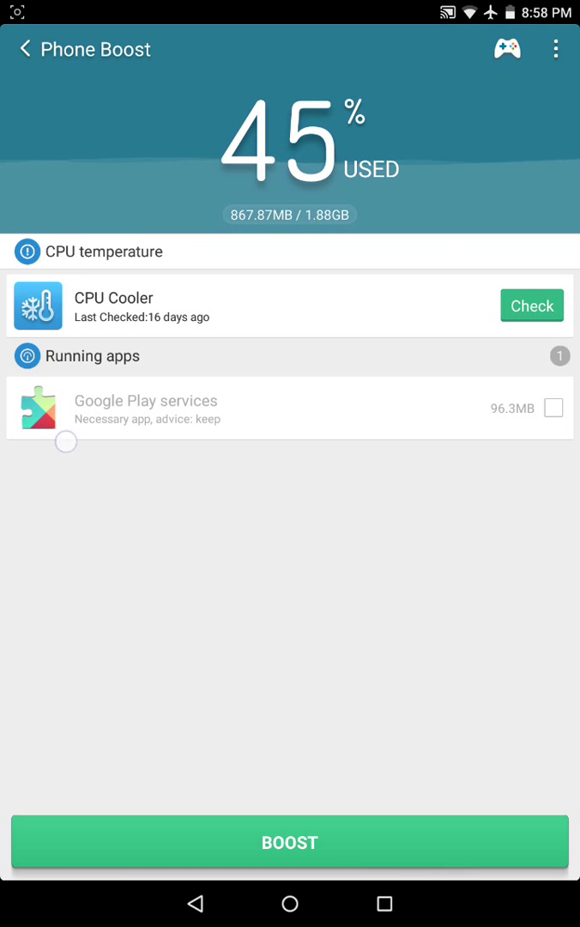
pyautogui.click(196, 904)
# Run Antivirus, clean the flagged Chrome browser history, and go home
pyautogui.click(236, 796)
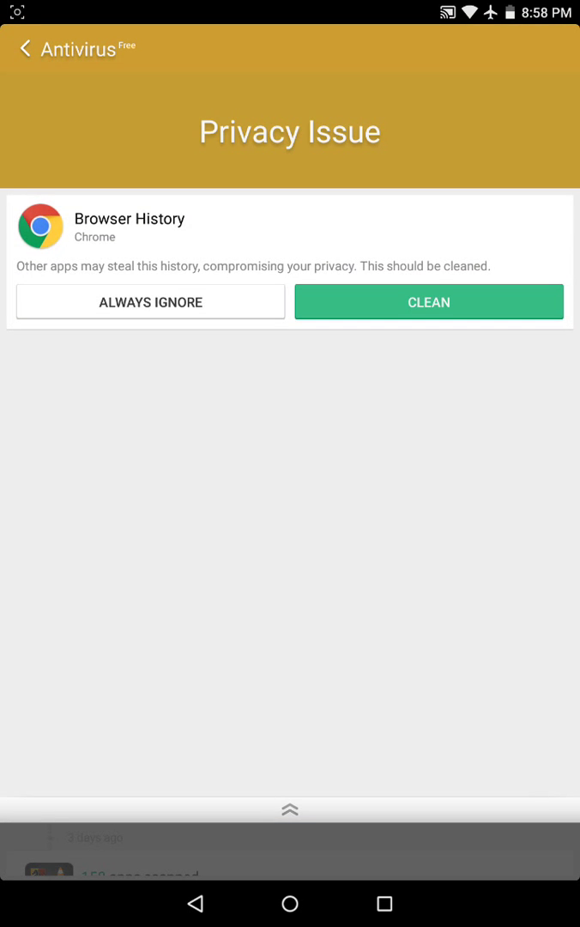
pyautogui.click(485, 300)
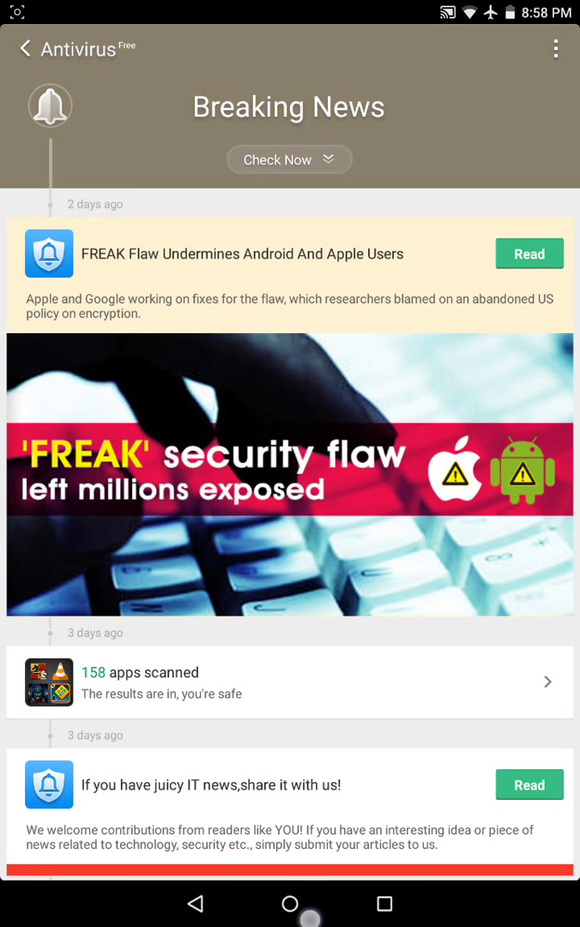
pyautogui.click(290, 903)
# Dismiss Clean Master and Play Store from Recents and go home
pyautogui.click(385, 904)
pyautogui.moveTo(138, 721); pyautogui.dragTo(463, 721)
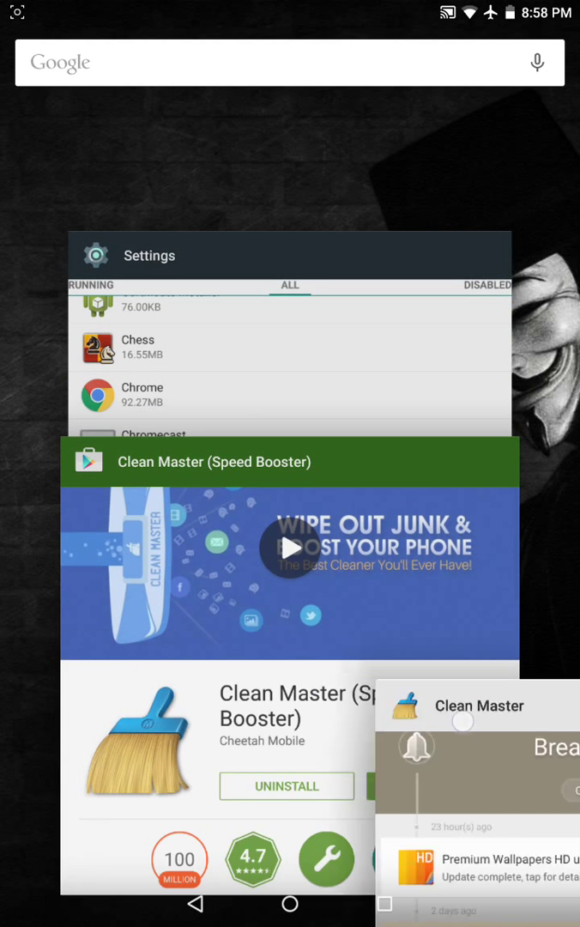
pyautogui.moveTo(172, 601); pyautogui.dragTo(515, 601)
pyautogui.click(290, 903)
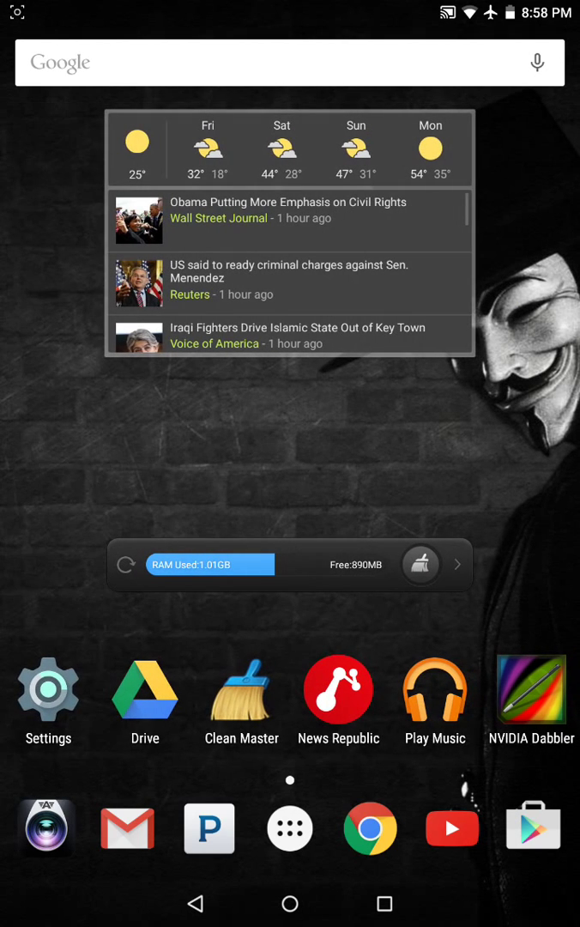
# Flip through the app drawer pages, recheck Recents, and return to the home screen
pyautogui.click(290, 829)
pyautogui.moveTo(490, 693); pyautogui.dragTo(373, 693)
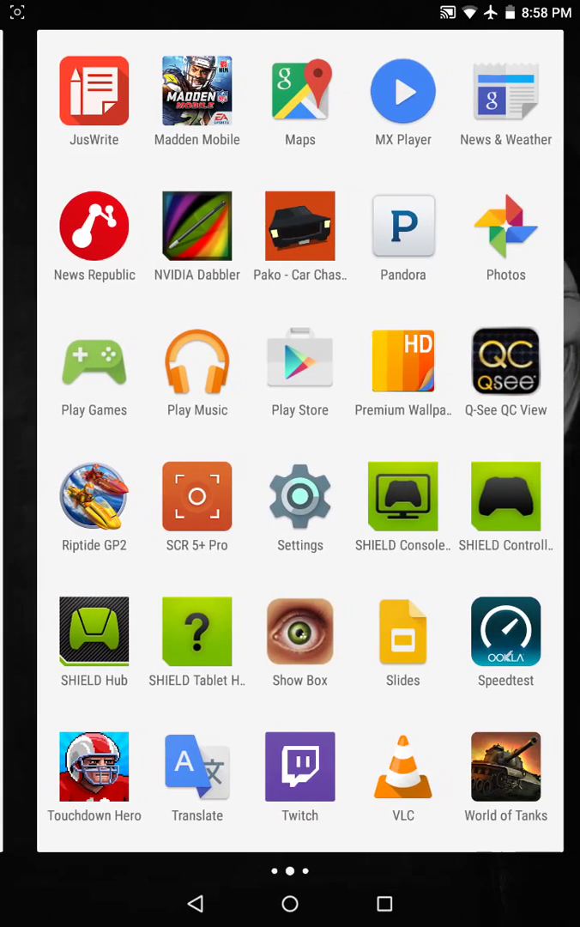
pyautogui.moveTo(480, 687); pyautogui.dragTo(214, 686)
pyautogui.moveTo(317, 700); pyautogui.dragTo(532, 700)
pyautogui.moveTo(128, 686); pyautogui.dragTo(481, 687)
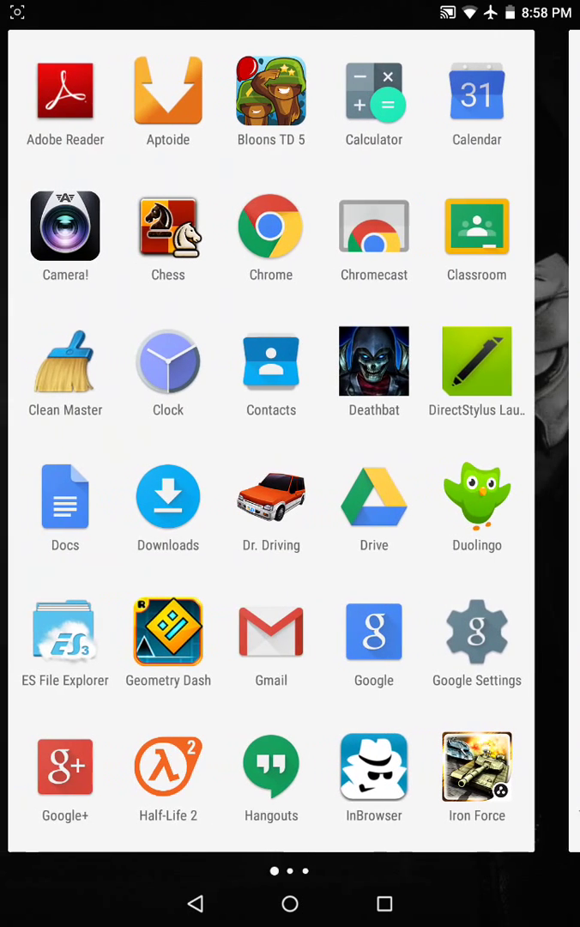
pyautogui.click(292, 903)
pyautogui.click(385, 903)
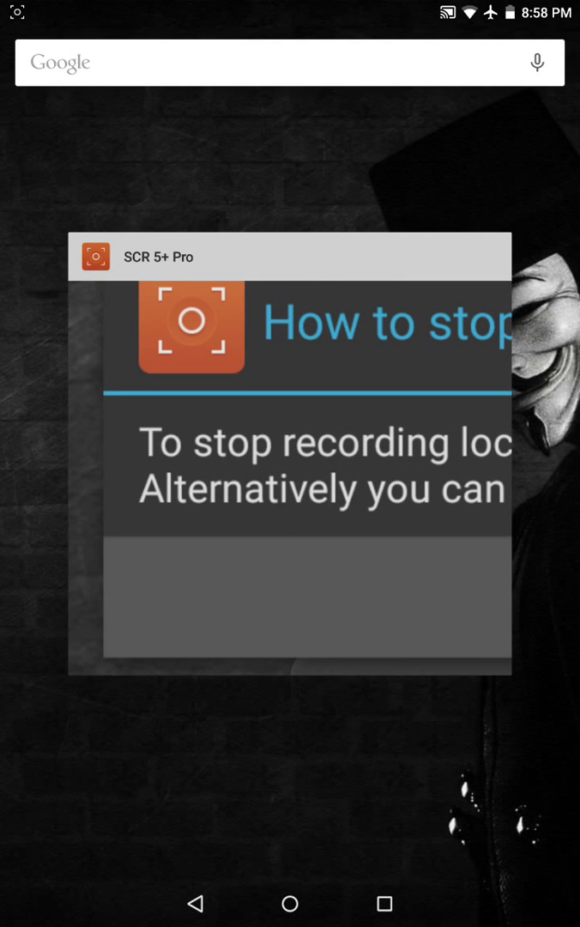
pyautogui.click(290, 904)
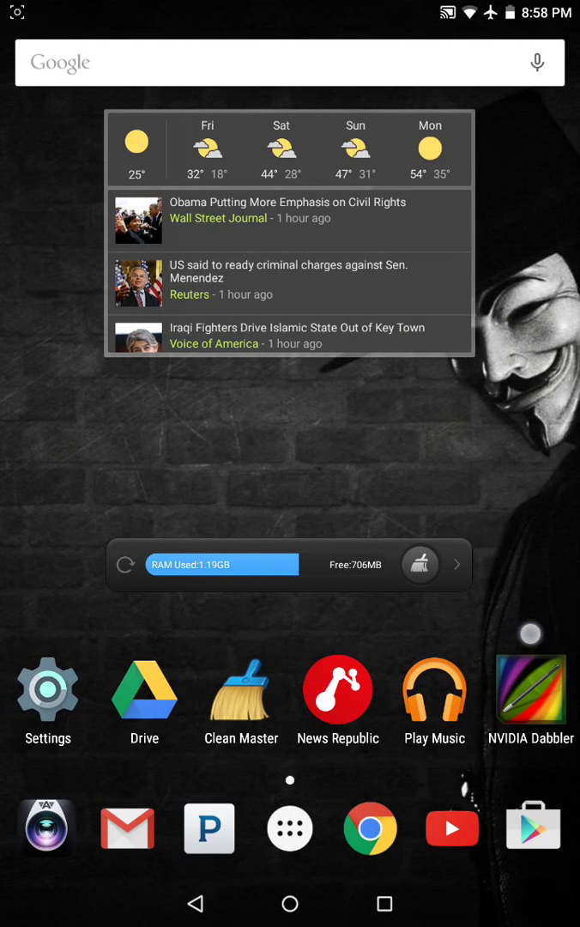
pyautogui.moveTo(258, 472); pyautogui.dragTo(429, 472)
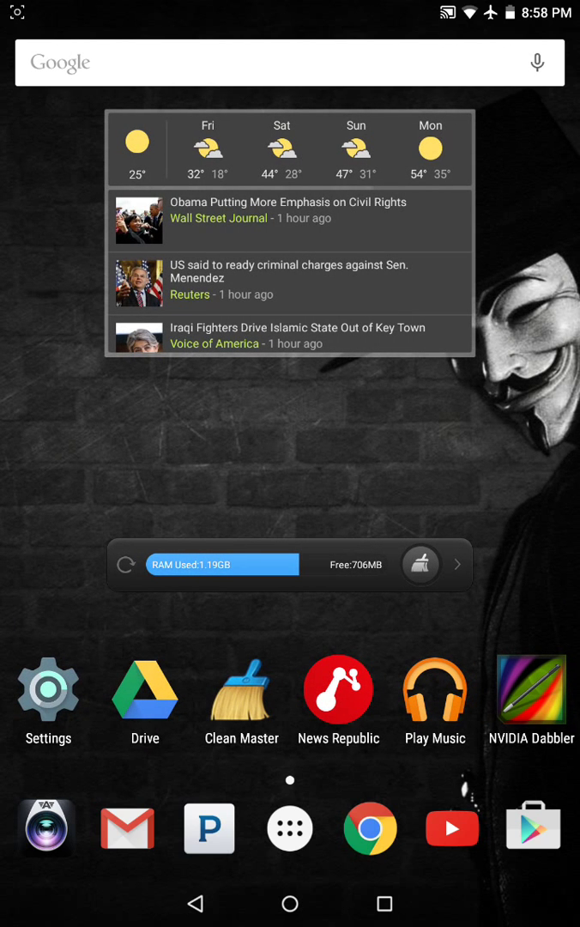